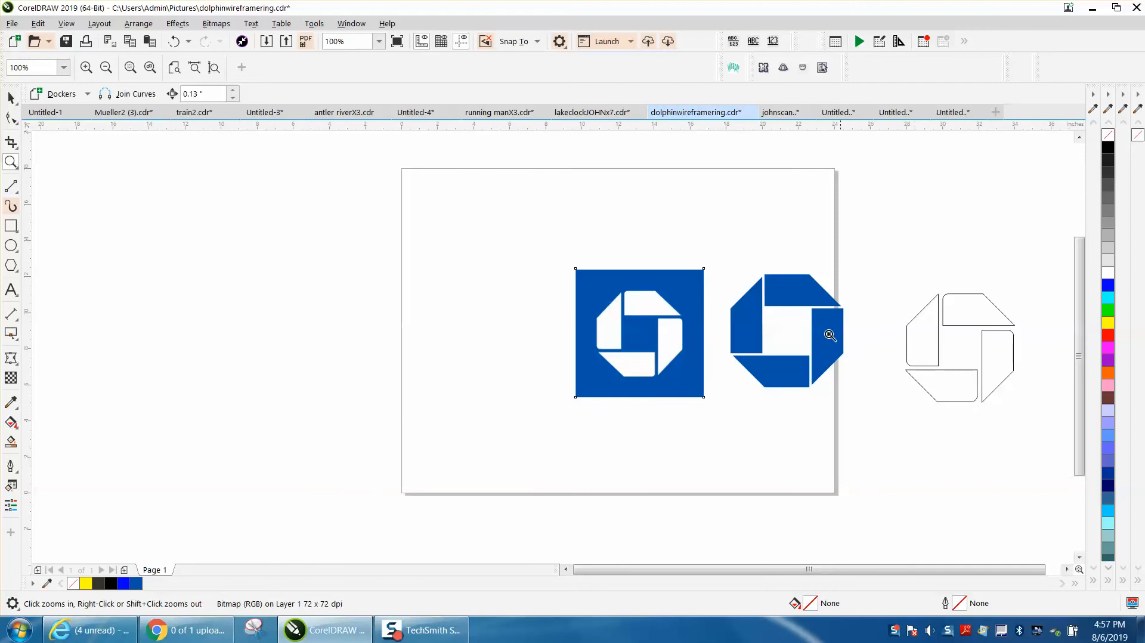
- Draw a rectangle about 3.12 by 1.38 inches around the upper white segment of the bitmap logo
{"action": "left_click_drag", "start_coordinate": [576, 267], "coordinate": [757, 412]}
{"action": "left_click_drag", "start_coordinate": [412, 191], "coordinate": [599, 292]}
{"action": "right_click", "coordinate": [382, 230]}
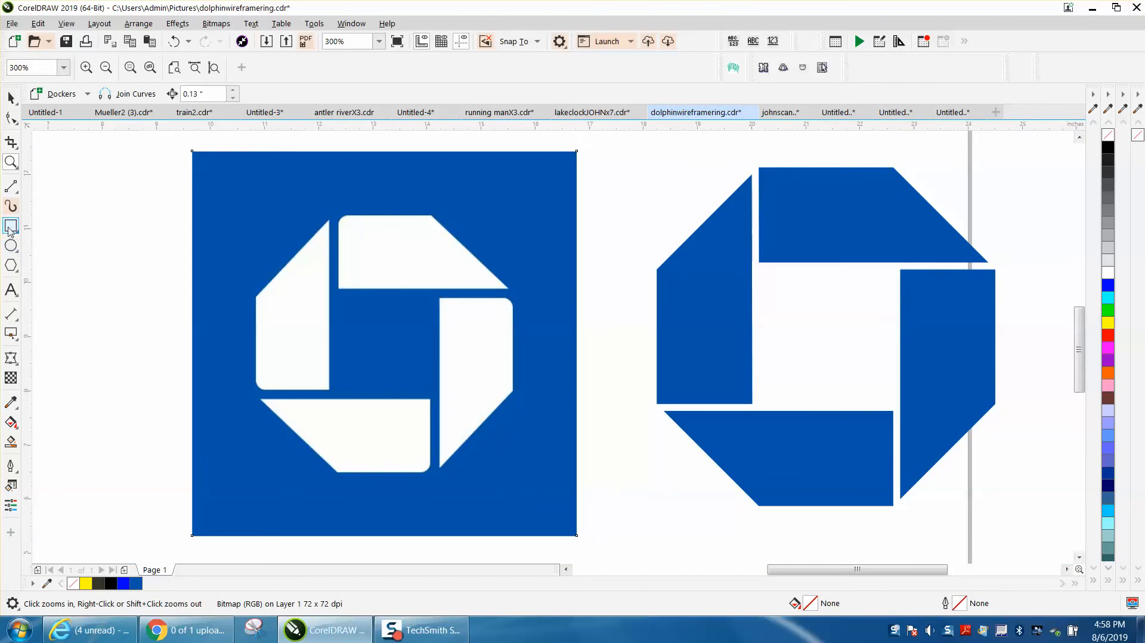
{"action": "left_click", "coordinate": [11, 225]}
{"action": "left_click_drag", "start_coordinate": [339, 289], "coordinate": [508, 214]}
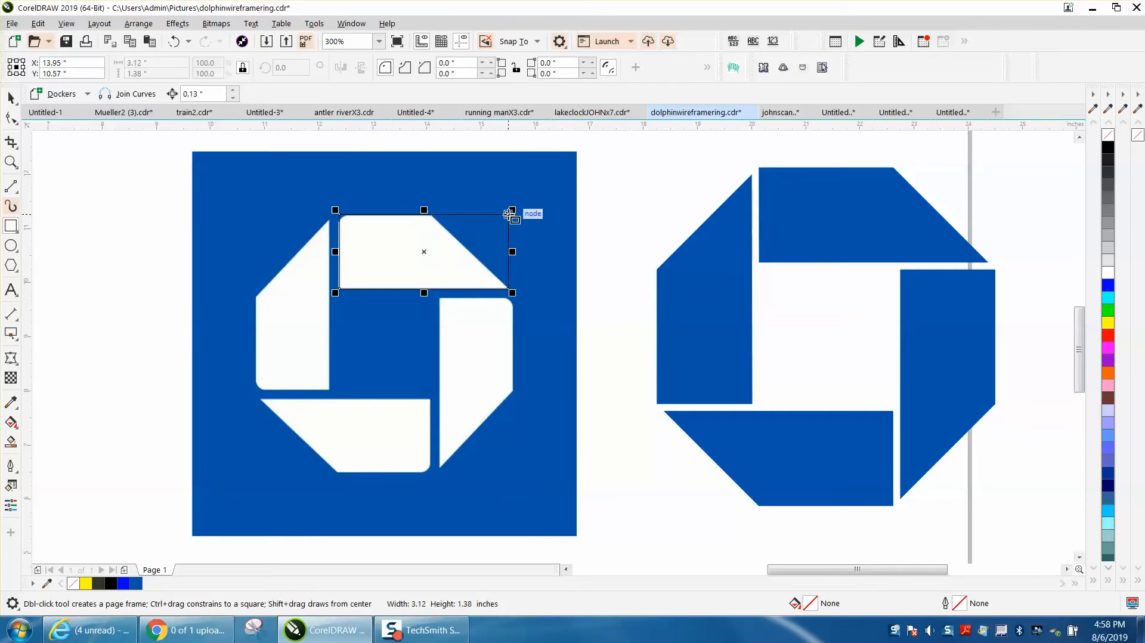
- Try to stretch the rectangle's left edge onto the left edge of the white segment
{"action": "left_click", "coordinate": [11, 161]}
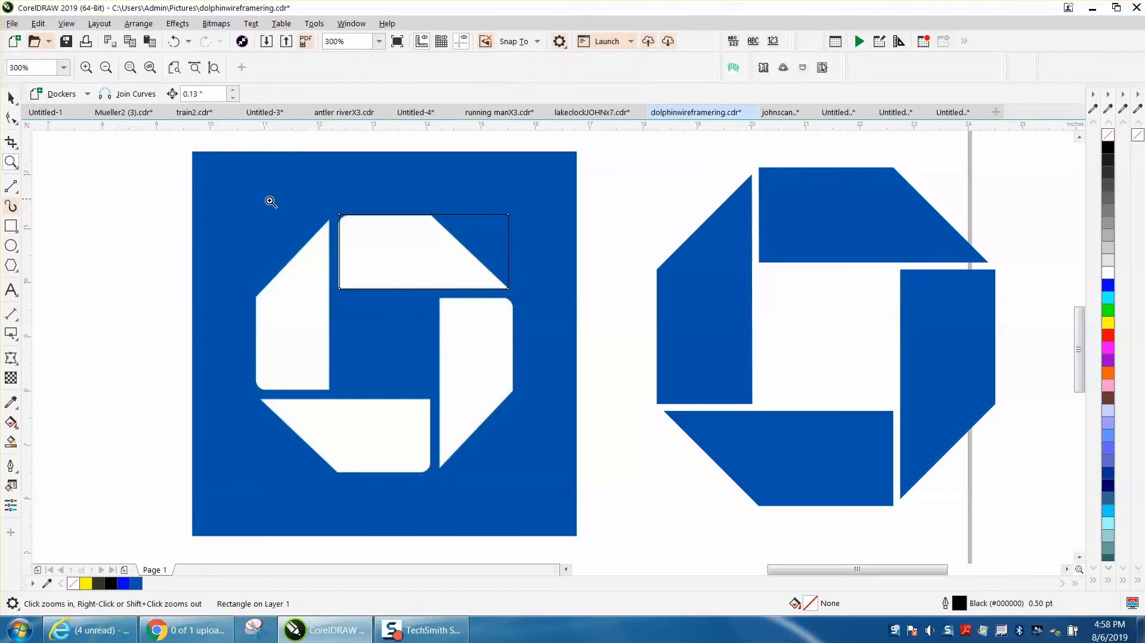
{"action": "left_click_drag", "start_coordinate": [291, 208], "coordinate": [631, 304]}
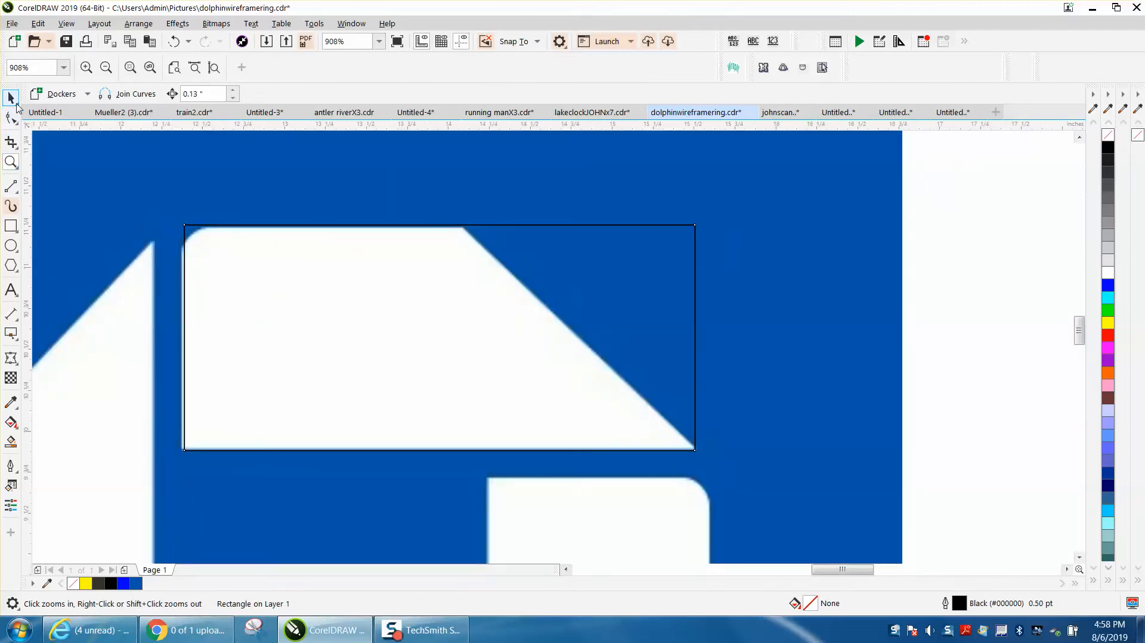
{"action": "left_click", "coordinate": [11, 97]}
{"action": "left_click", "coordinate": [12, 144]}
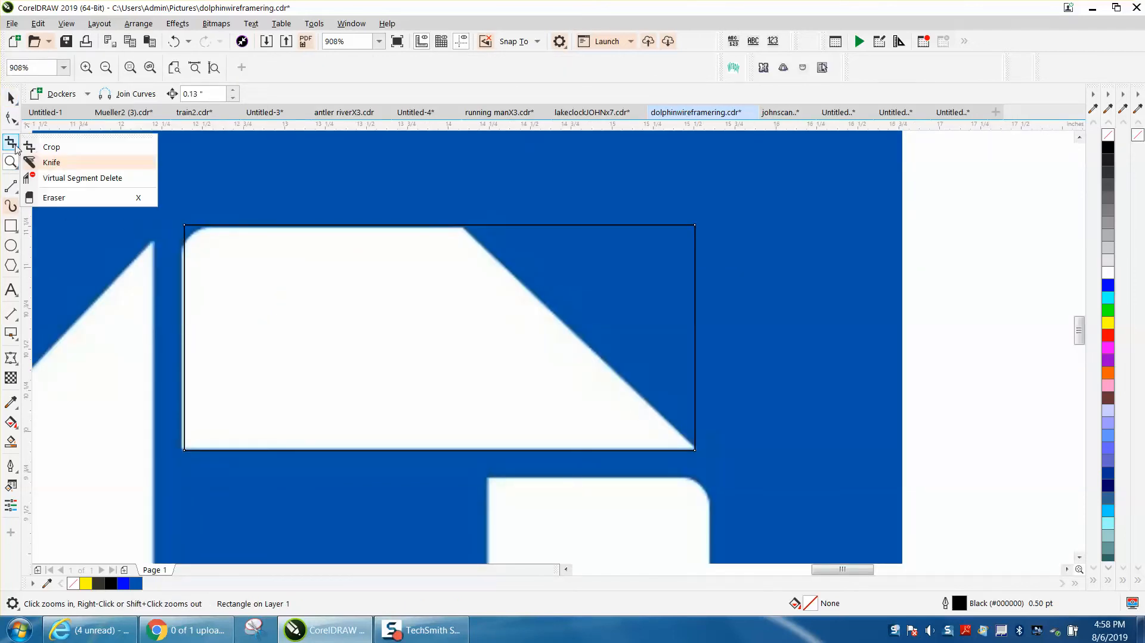
{"action": "left_click", "coordinate": [16, 123]}
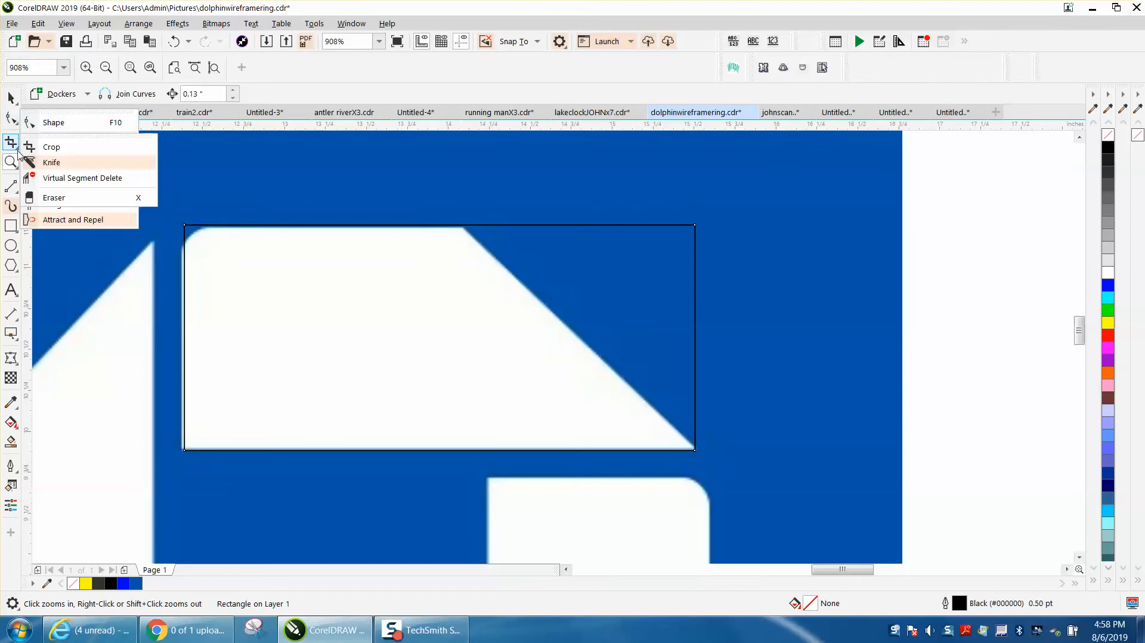
{"action": "left_click", "coordinate": [12, 227]}
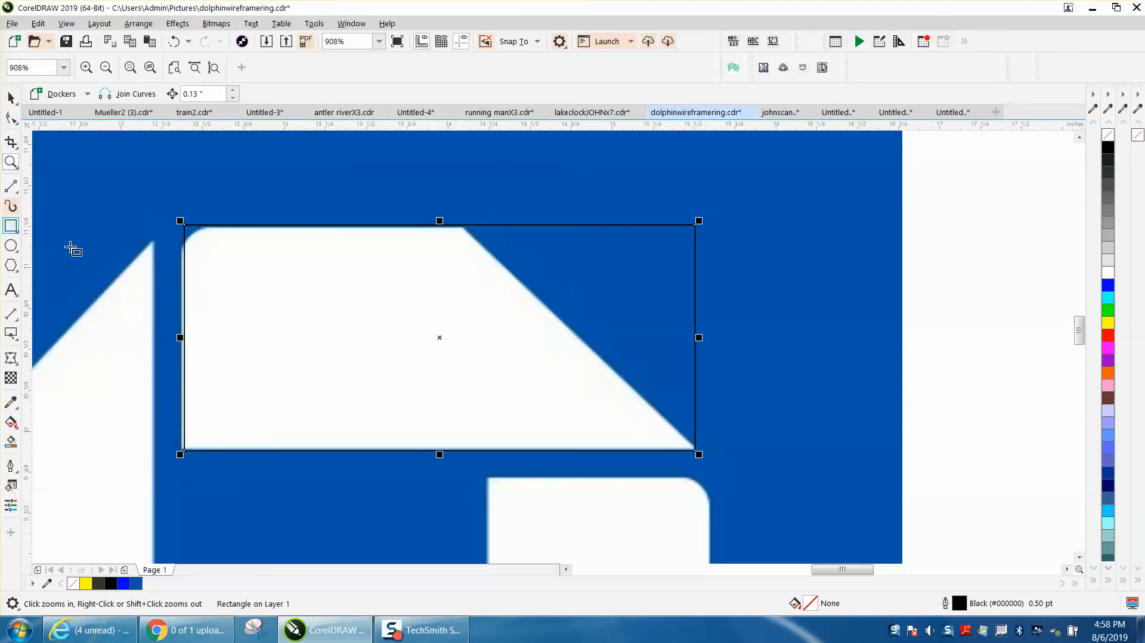
{"action": "left_click_drag", "start_coordinate": [178, 338], "coordinate": [176, 338]}
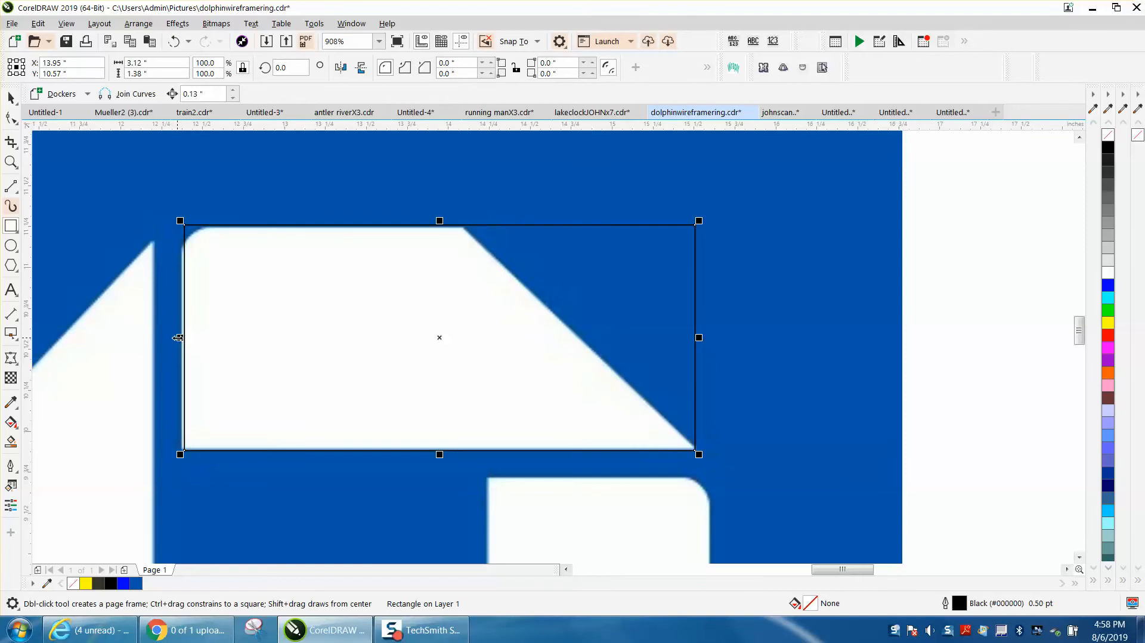
- Reduce the nudge distance and nudge the rectangle left to align it with the white segment's left edge
{"action": "left_click", "coordinate": [11, 97]}
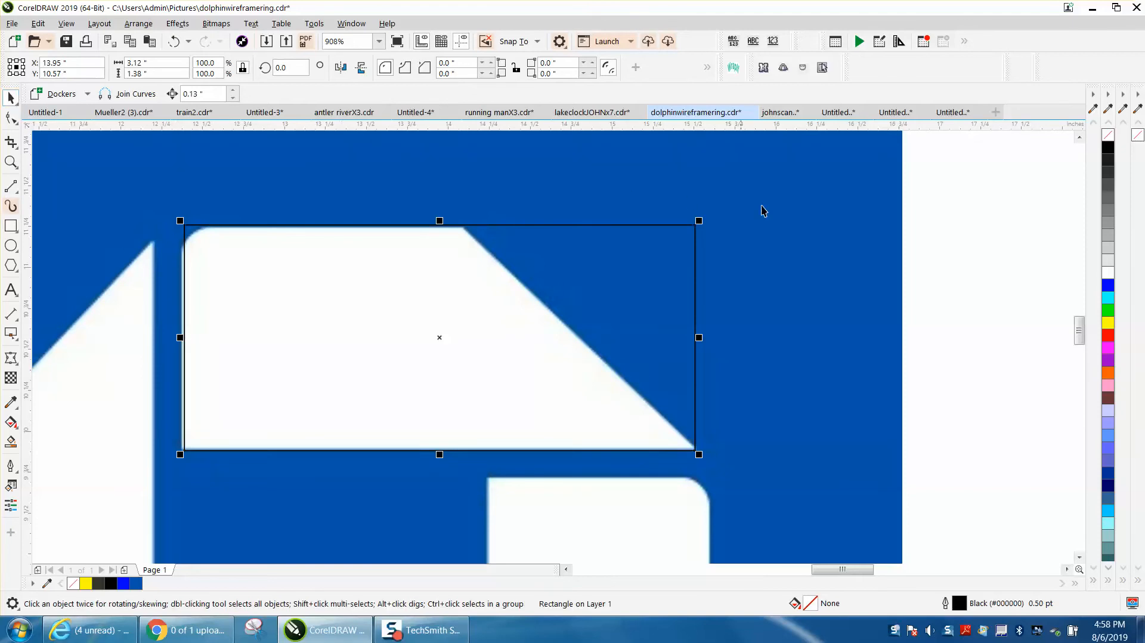
{"action": "left_click", "coordinate": [929, 253]}
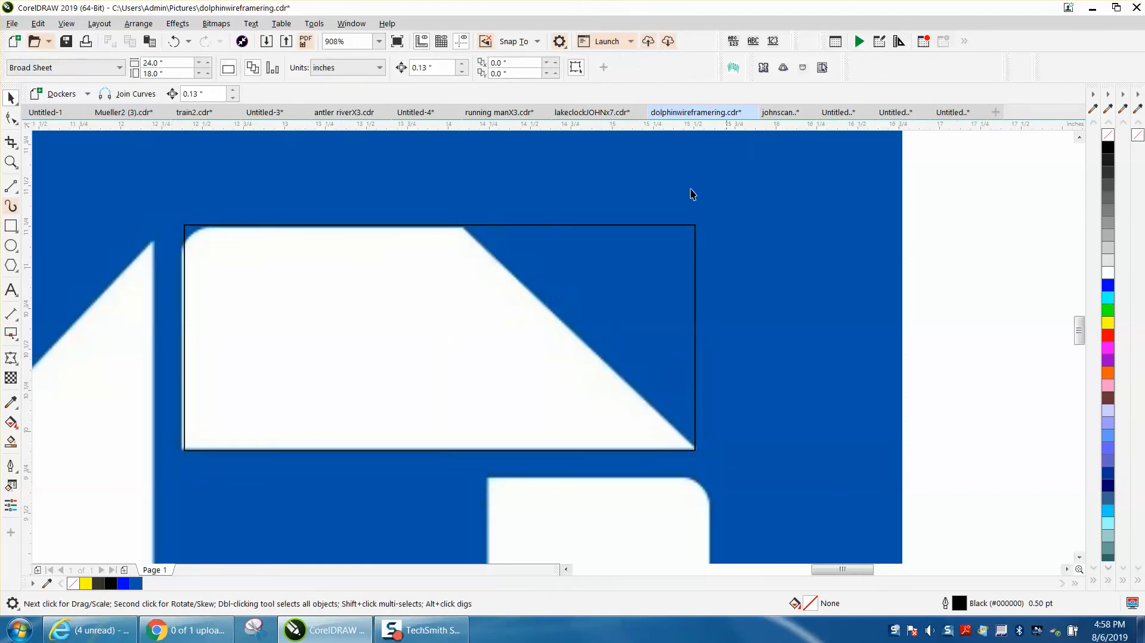
{"action": "left_click_drag", "start_coordinate": [445, 70], "coordinate": [407, 67]}
{"action": "type", "text": ".0"}
{"action": "left_click", "coordinate": [527, 226]}
{"action": "key", "text": "Left"}
{"action": "key", "text": "Left"}
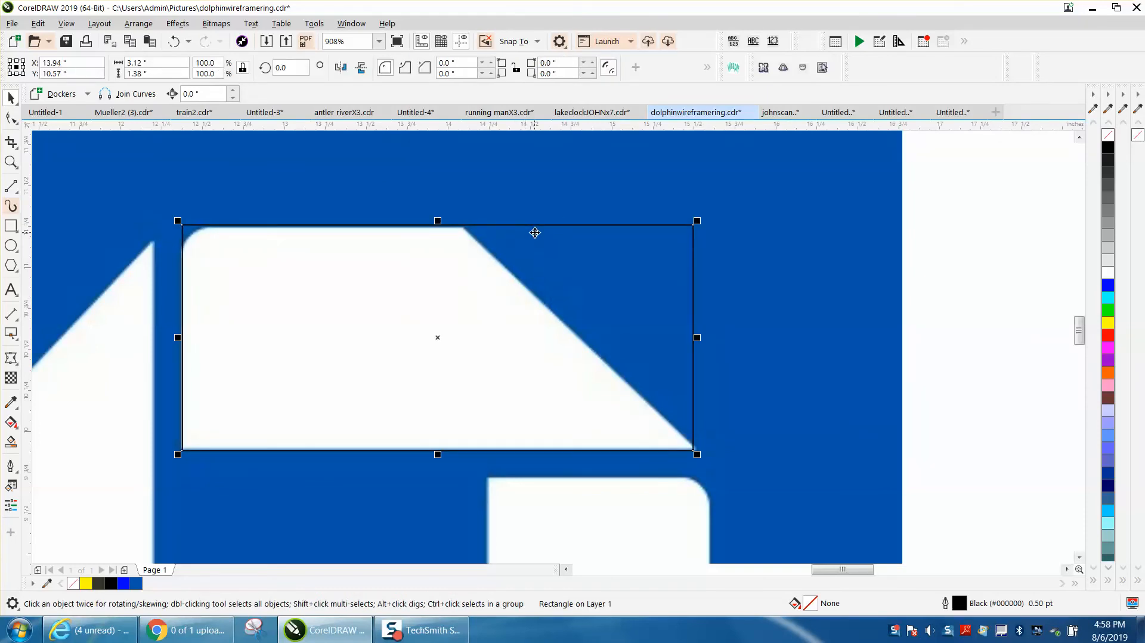
- Round the rectangle's upper-left corner to a 0.16-inch radius and stretch its right side to a width of about 3.13 inches
{"action": "scroll", "coordinate": [765, 250], "scroll_direction": "up", "scroll_amount": 2}
{"action": "scroll", "coordinate": [696, 260], "scroll_direction": "down", "scroll_amount": 1}
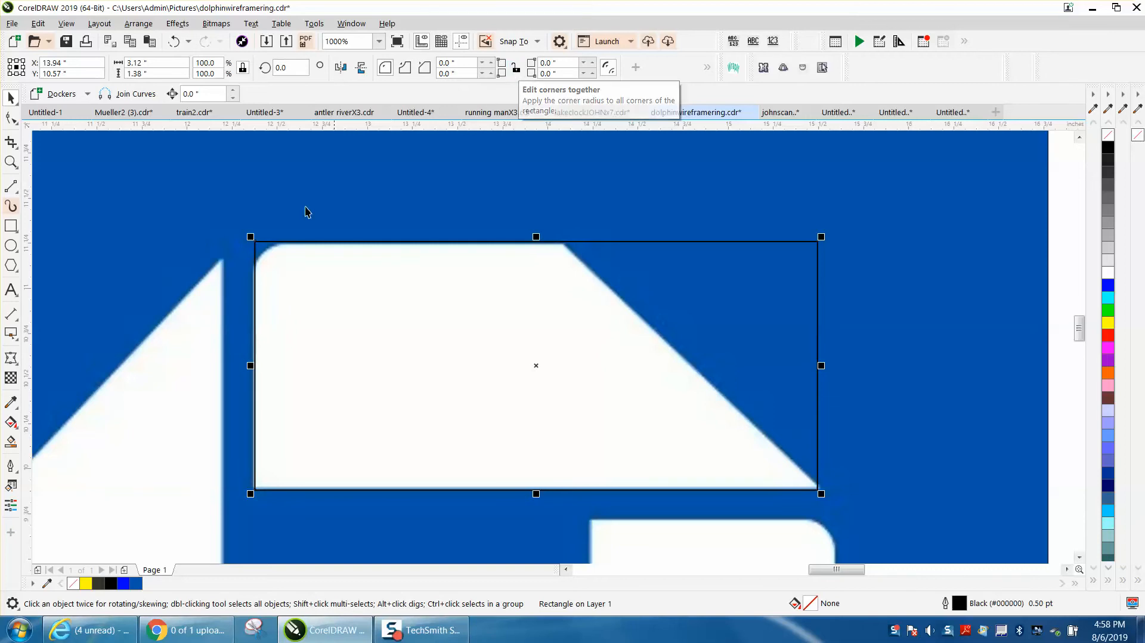
{"action": "left_click", "coordinate": [492, 63]}
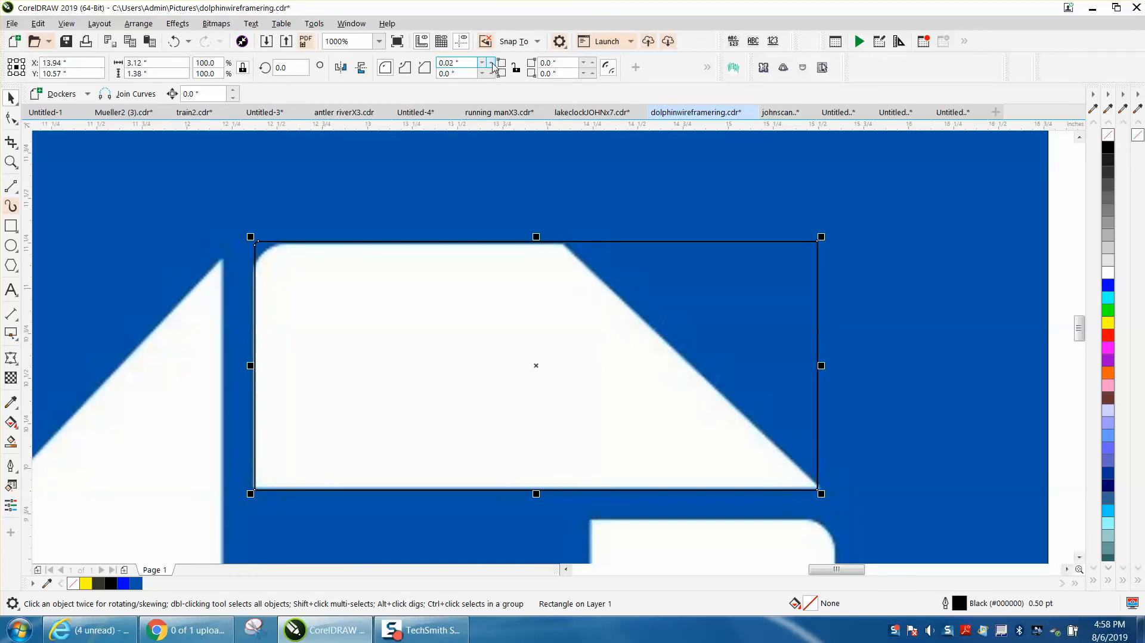
{"action": "left_click", "coordinate": [491, 62]}
{"action": "left_click", "coordinate": [492, 63]}
{"action": "left_click", "coordinate": [491, 63]}
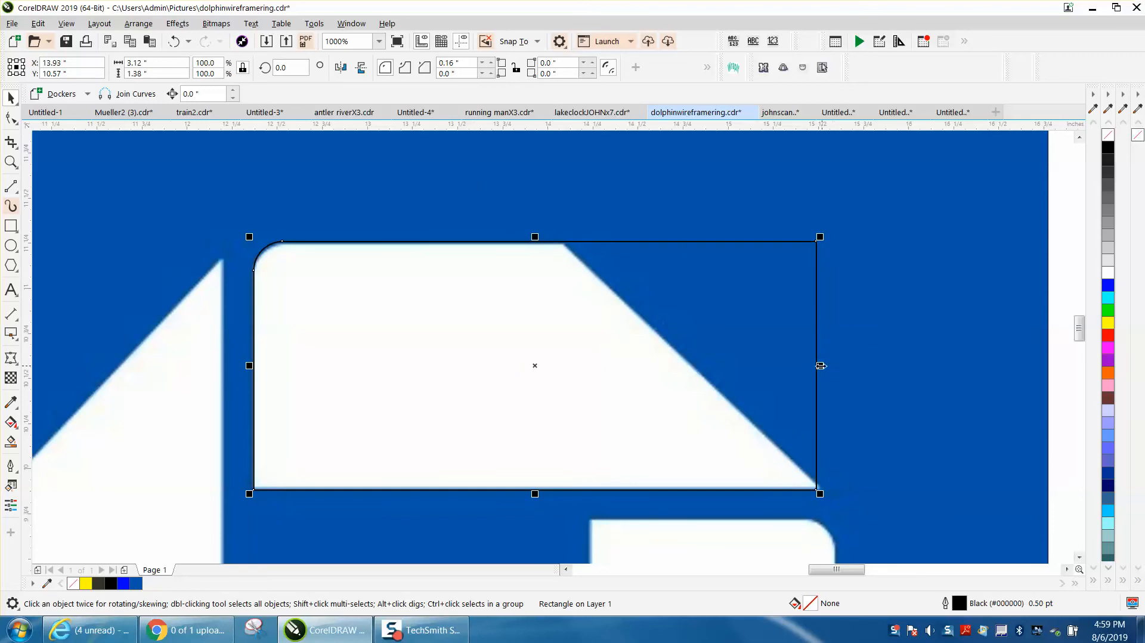
{"action": "left_click_drag", "start_coordinate": [820, 365], "coordinate": [829, 365]}
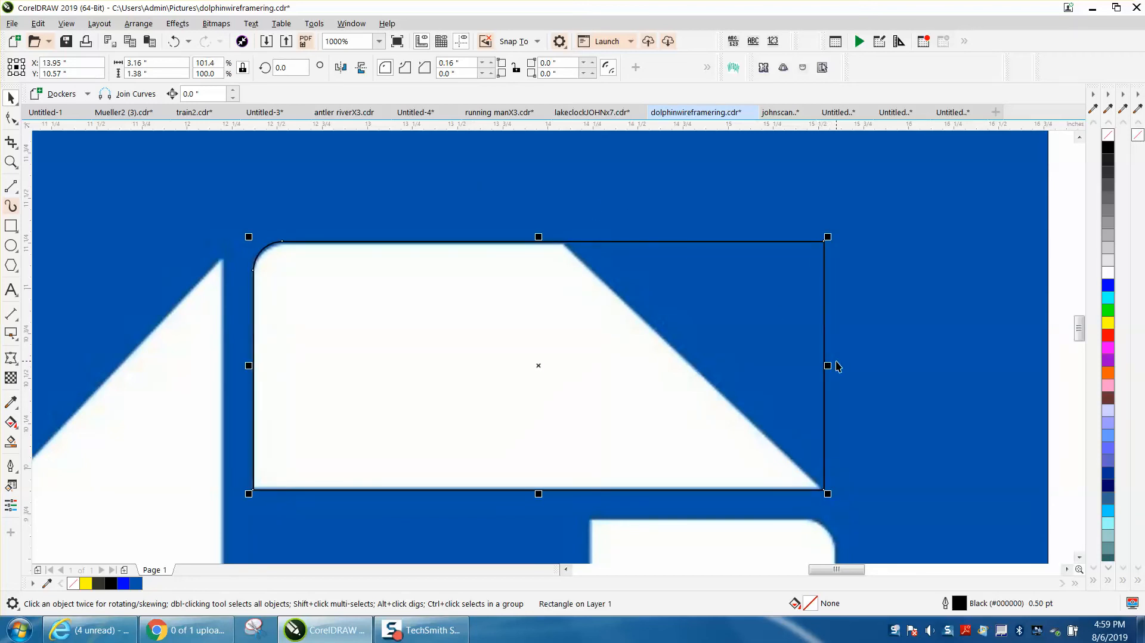
{"action": "left_click_drag", "start_coordinate": [828, 365], "coordinate": [823, 365]}
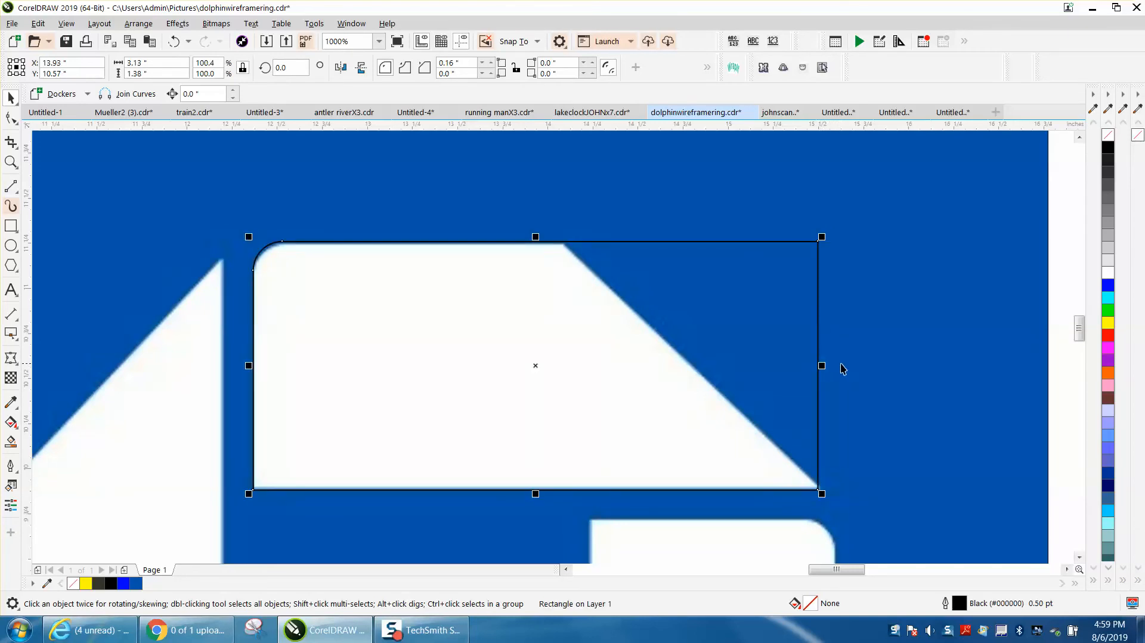
- Convert the rectangle to curves, adding a node where the slanted edge begins and deleting the upper-right corner node to form the slant
{"action": "left_click", "coordinate": [138, 24]}
{"action": "left_click", "coordinate": [204, 365]}
{"action": "left_click", "coordinate": [11, 118]}
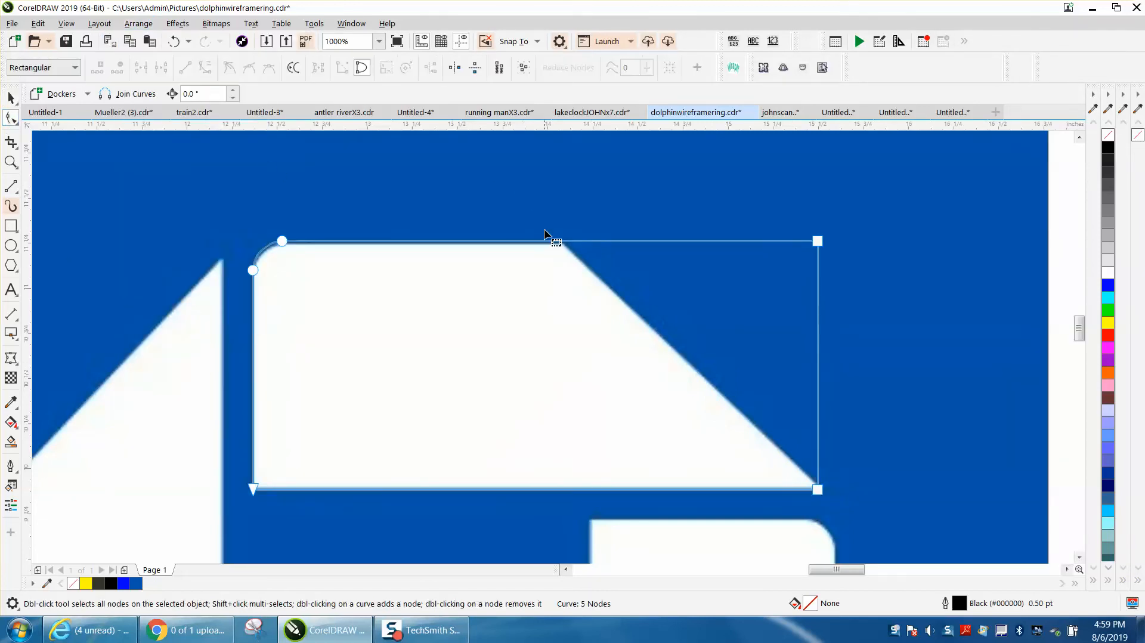
{"action": "left_click", "coordinate": [564, 241]}
{"action": "double_click", "coordinate": [564, 241]}
{"action": "left_click_drag", "start_coordinate": [798, 219], "coordinate": [843, 272]}
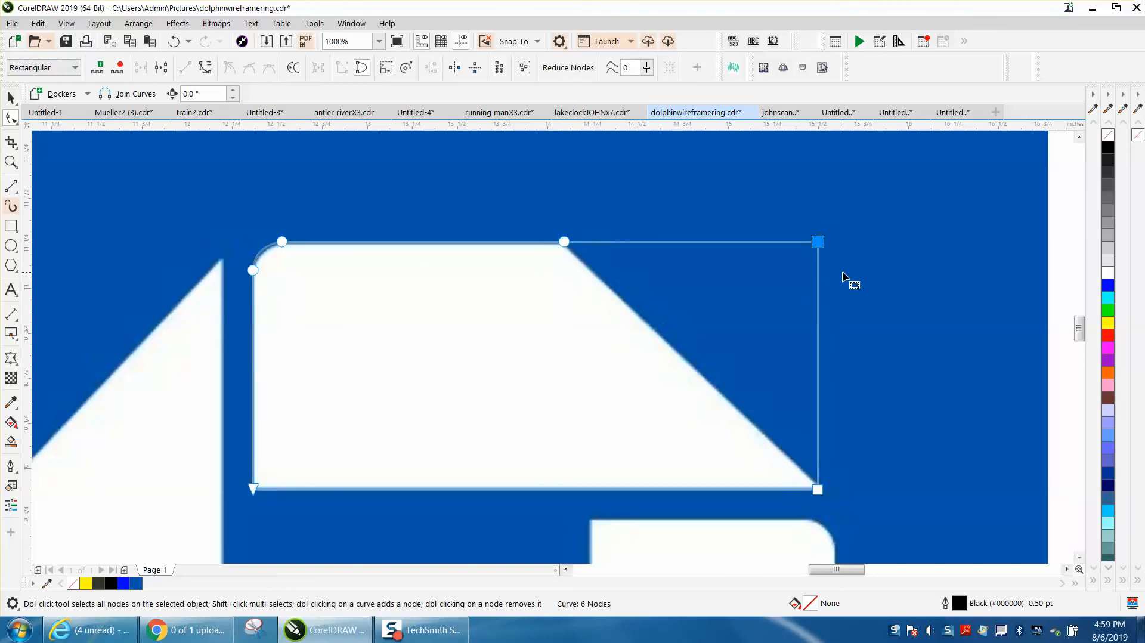
{"action": "key", "text": "Delete"}
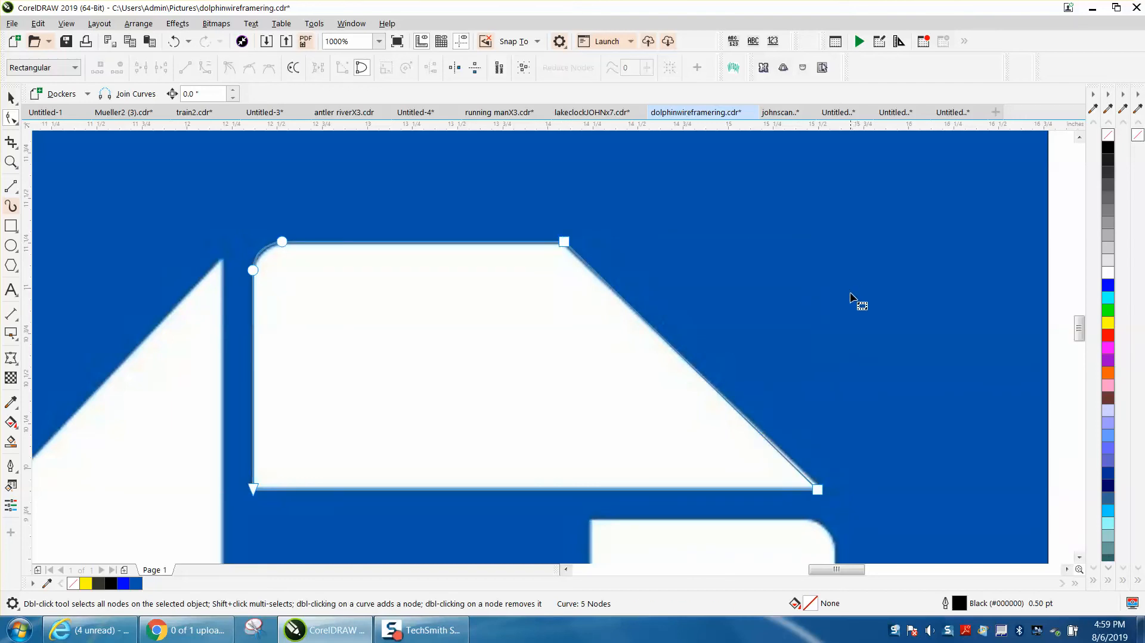
{"action": "left_click", "coordinate": [822, 493]}
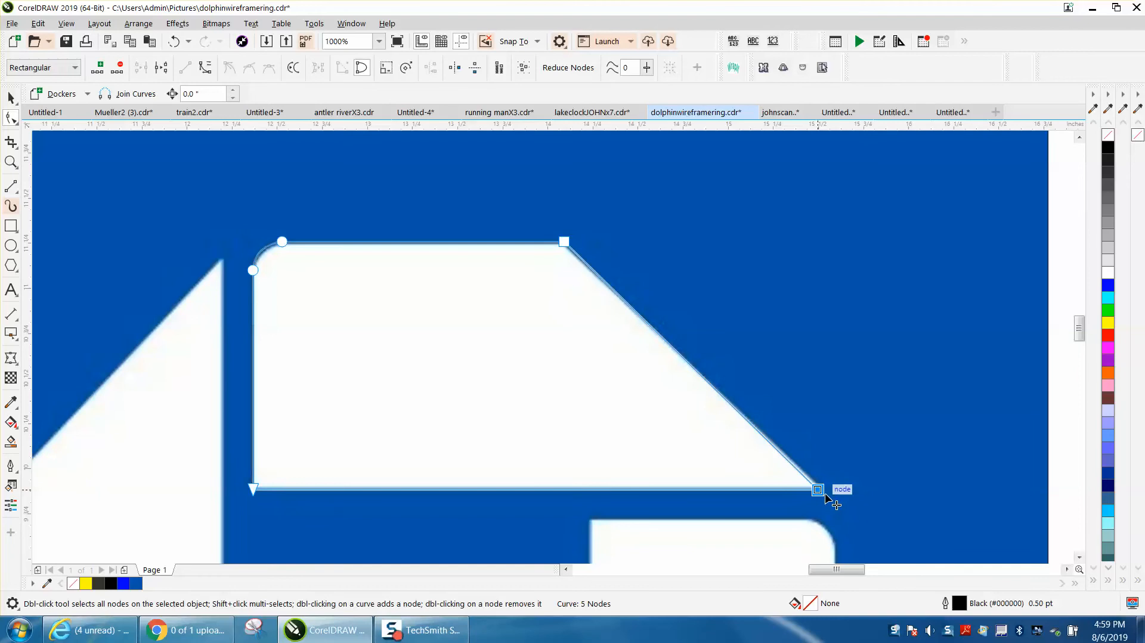
{"action": "left_click", "coordinate": [821, 491]}
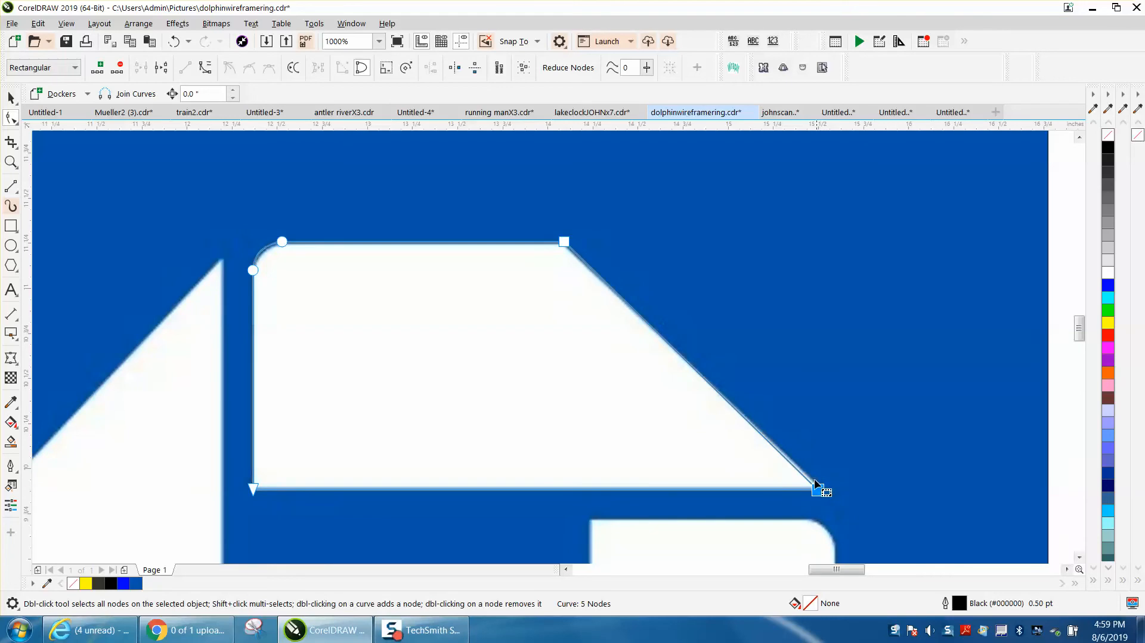
- Move the traced shape off the logo and place the bitmap below the outline version of the logo
{"action": "scroll", "coordinate": [355, 266], "scroll_direction": "down", "scroll_amount": 3}
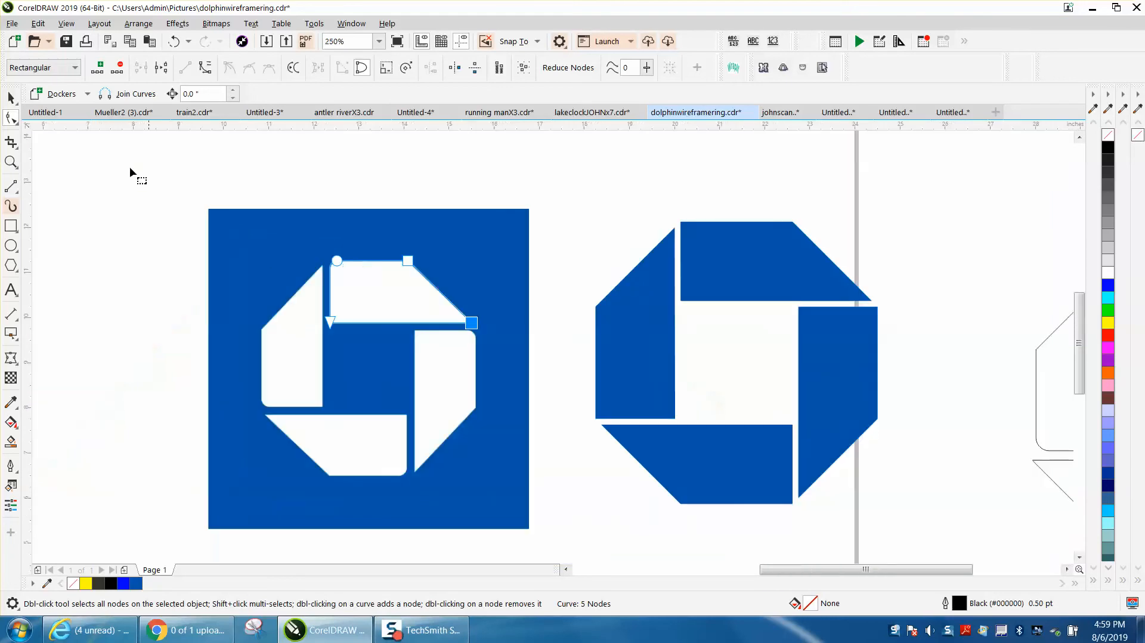
{"action": "key", "text": "space"}
{"action": "scroll", "coordinate": [629, 255], "scroll_direction": "down", "scroll_amount": 2}
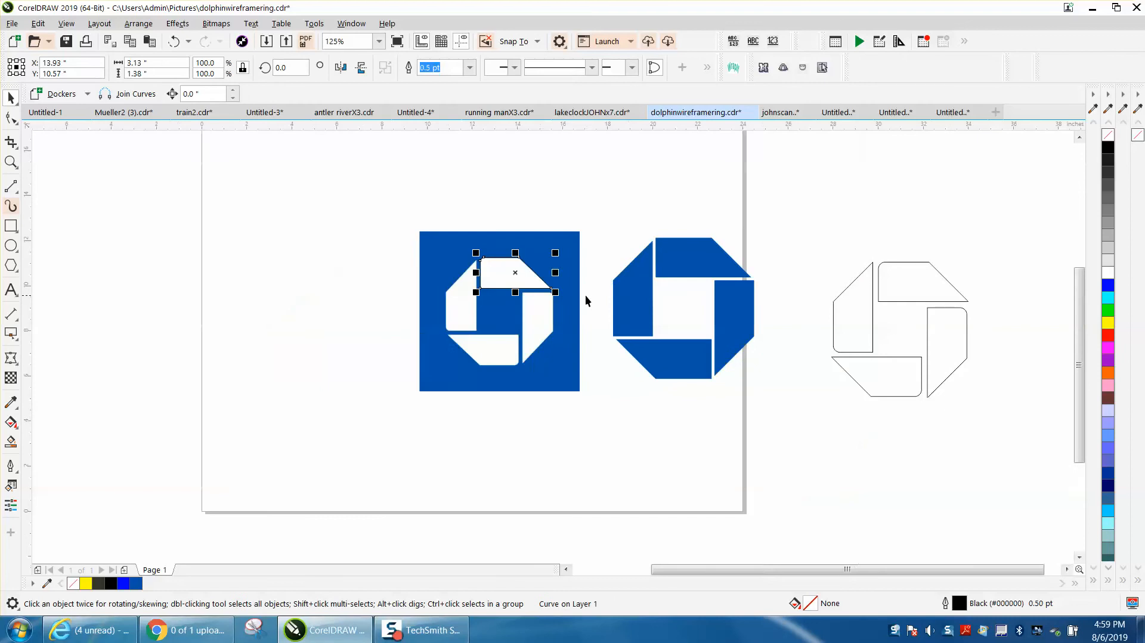
{"action": "left_click_drag", "start_coordinate": [514, 273], "coordinate": [304, 268]}
{"action": "left_click_drag", "start_coordinate": [394, 209], "coordinate": [614, 399]}
{"action": "left_click_drag", "start_coordinate": [506, 312], "coordinate": [867, 480]}
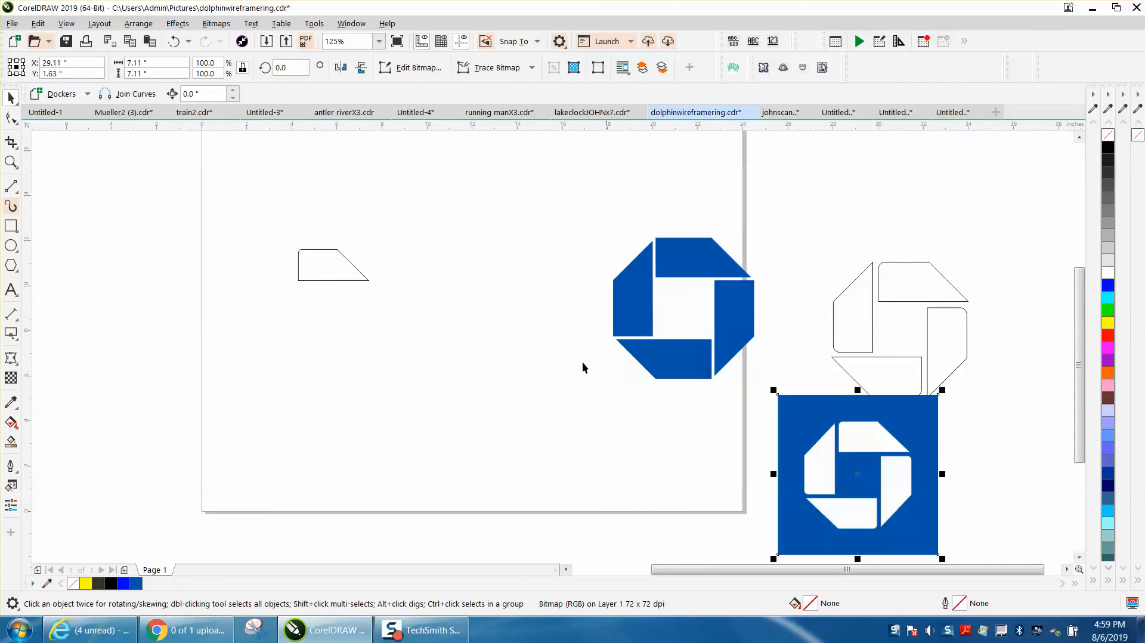
{"action": "left_click_drag", "start_coordinate": [357, 283], "coordinate": [490, 265]}
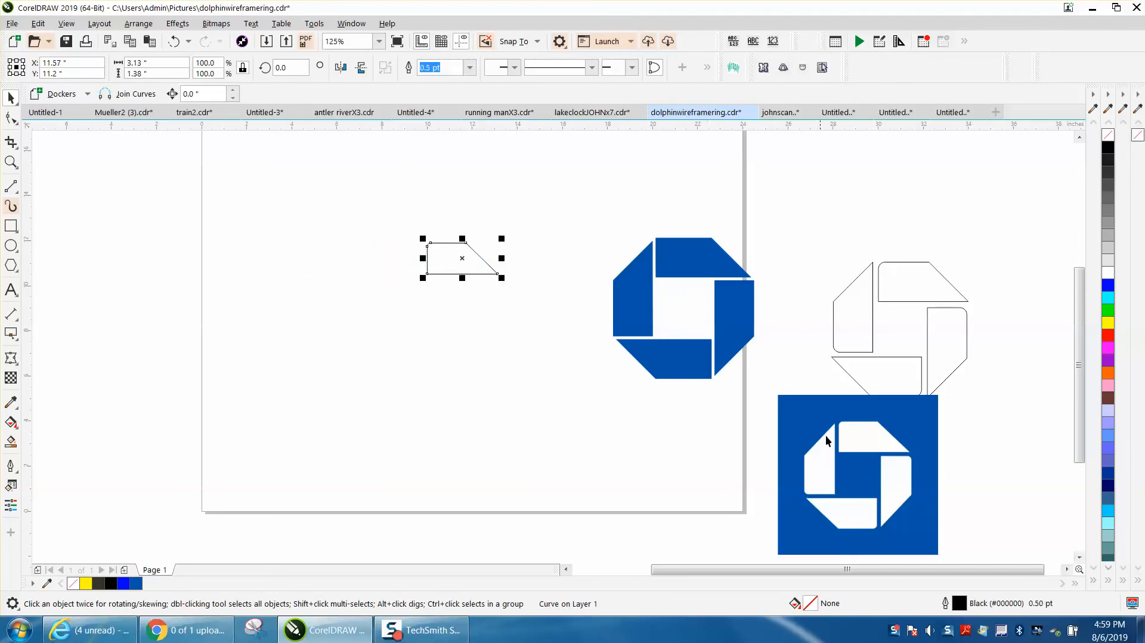
- Centre the logo bitmap on the page
{"action": "left_click", "coordinate": [693, 276]}
{"action": "left_click_drag", "start_coordinate": [595, 215], "coordinate": [810, 425]}
{"action": "left_click", "coordinate": [811, 424]}
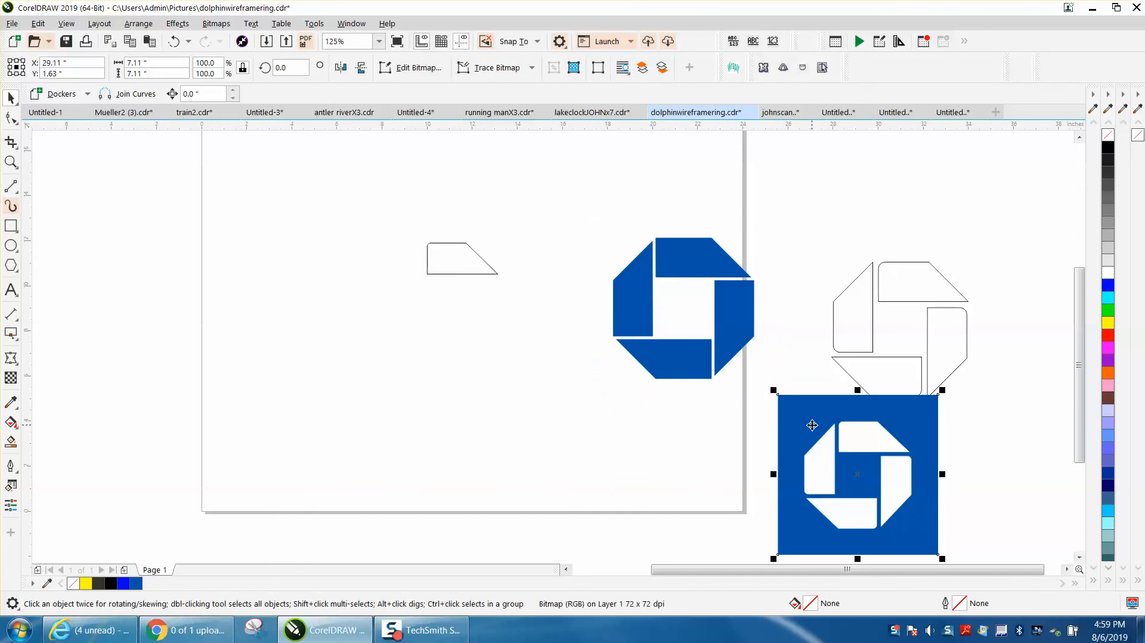
{"action": "key", "text": "p"}
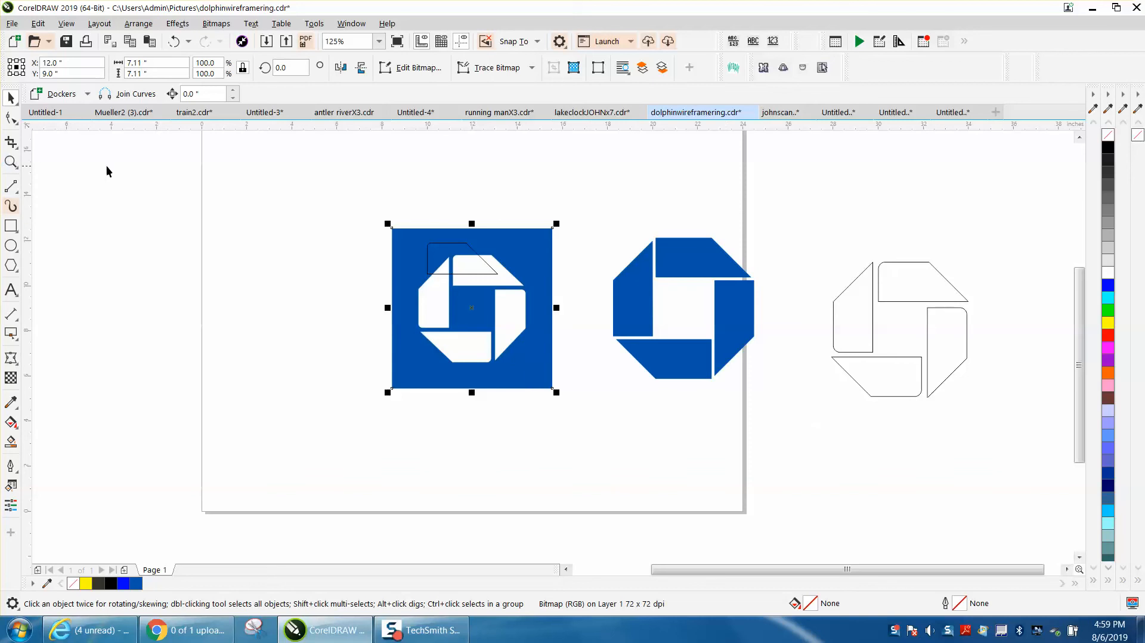
- Add a horizontal and a vertical guideline crossing at the centre of the page
{"action": "left_click_drag", "start_coordinate": [213, 182], "coordinate": [297, 187]}
{"action": "key", "text": "p"}
{"action": "left_click_drag", "start_coordinate": [460, 131], "coordinate": [454, 185]}
{"action": "key", "text": "p"}
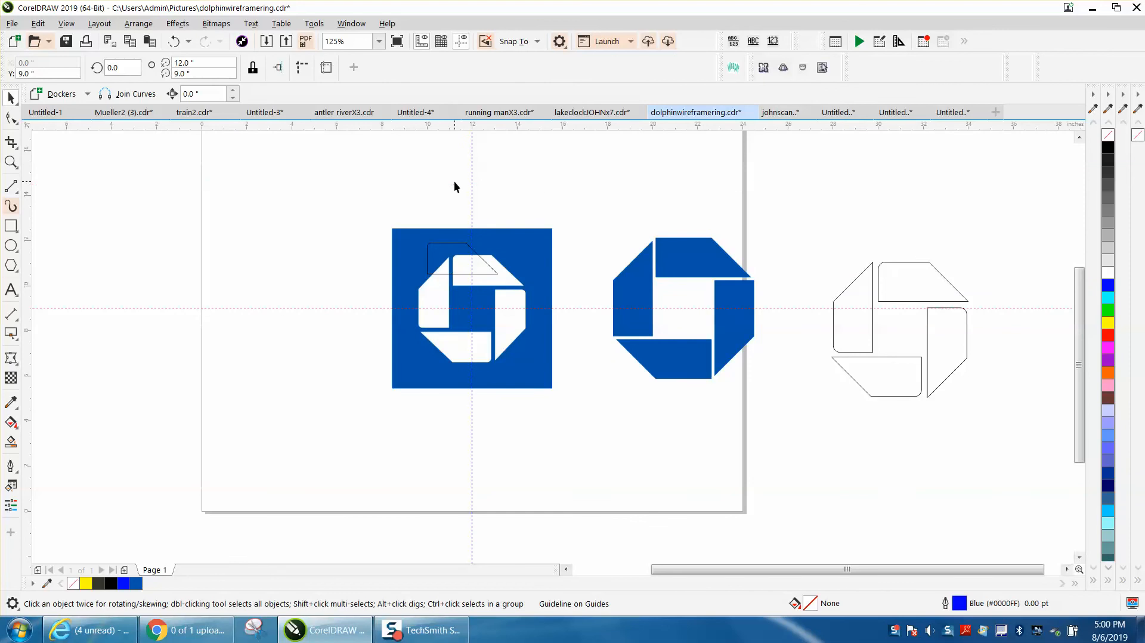
- Move the traced shape onto the upper white segment of the centred bitmap
{"action": "left_click", "coordinate": [11, 162]}
{"action": "left_click_drag", "start_coordinate": [360, 225], "coordinate": [705, 450]}
{"action": "left_click", "coordinate": [11, 97]}
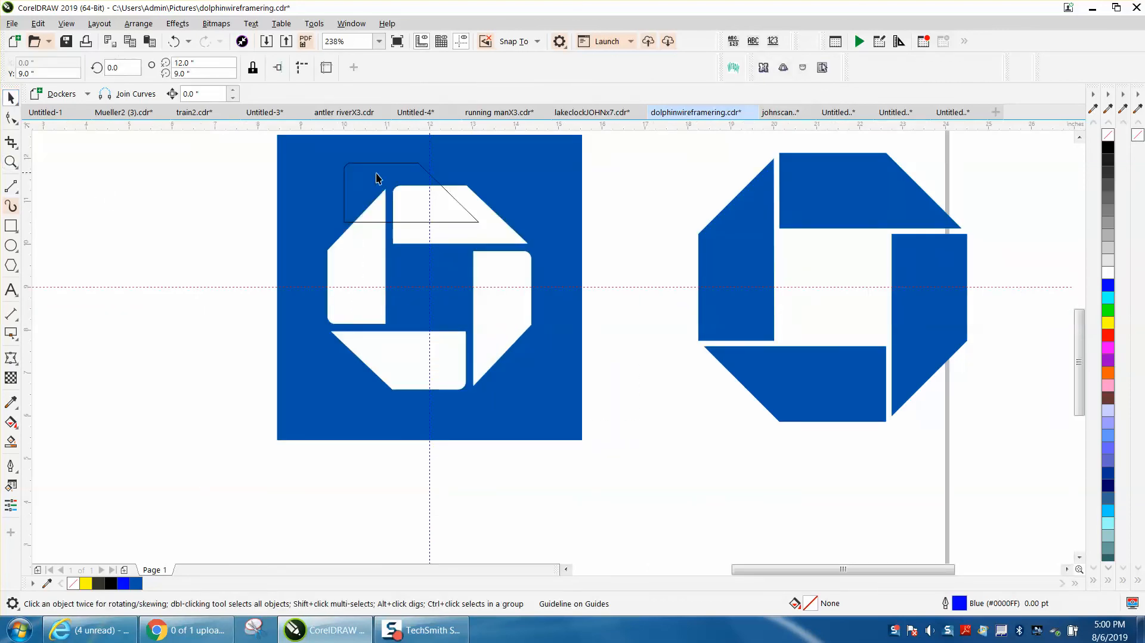
{"action": "left_click_drag", "start_coordinate": [410, 168], "coordinate": [456, 190]}
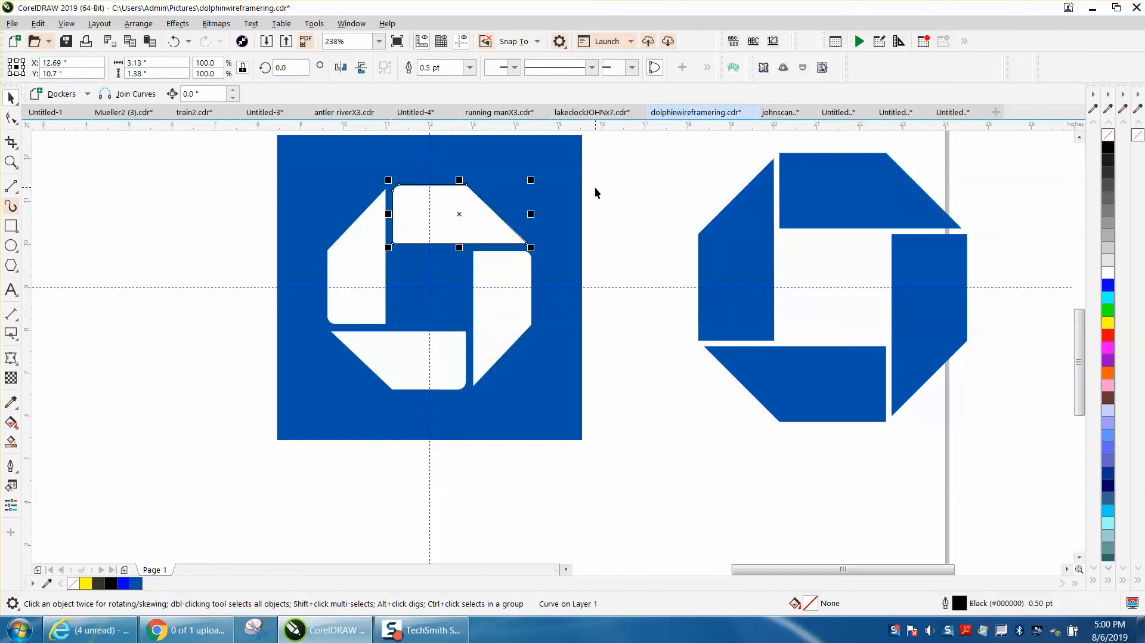
- Place the traced shape's centre of rotation at the intersection of the two guidelines
{"action": "left_click", "coordinate": [458, 215]}
{"action": "left_click_drag", "start_coordinate": [459, 214], "coordinate": [433, 282]}
{"action": "left_click", "coordinate": [448, 224]}
{"action": "left_click", "coordinate": [449, 224]}
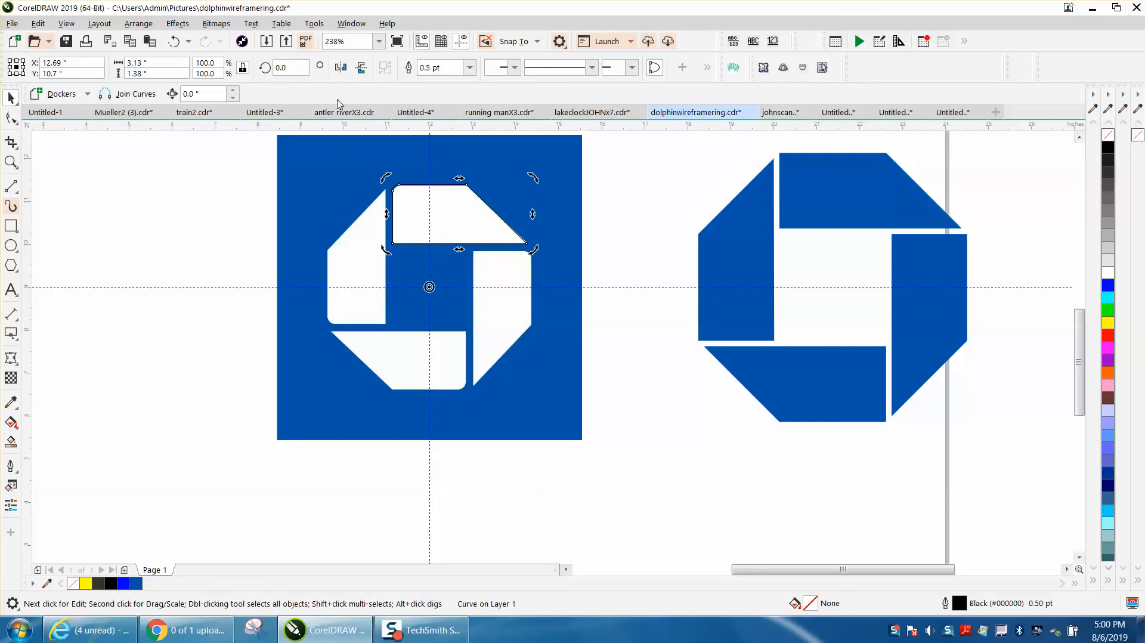
- Create three copies of the traced shape rotated in 90-degree increments around the guideline intersection
{"action": "type", "text": "90"}
{"action": "key", "text": "Return"}
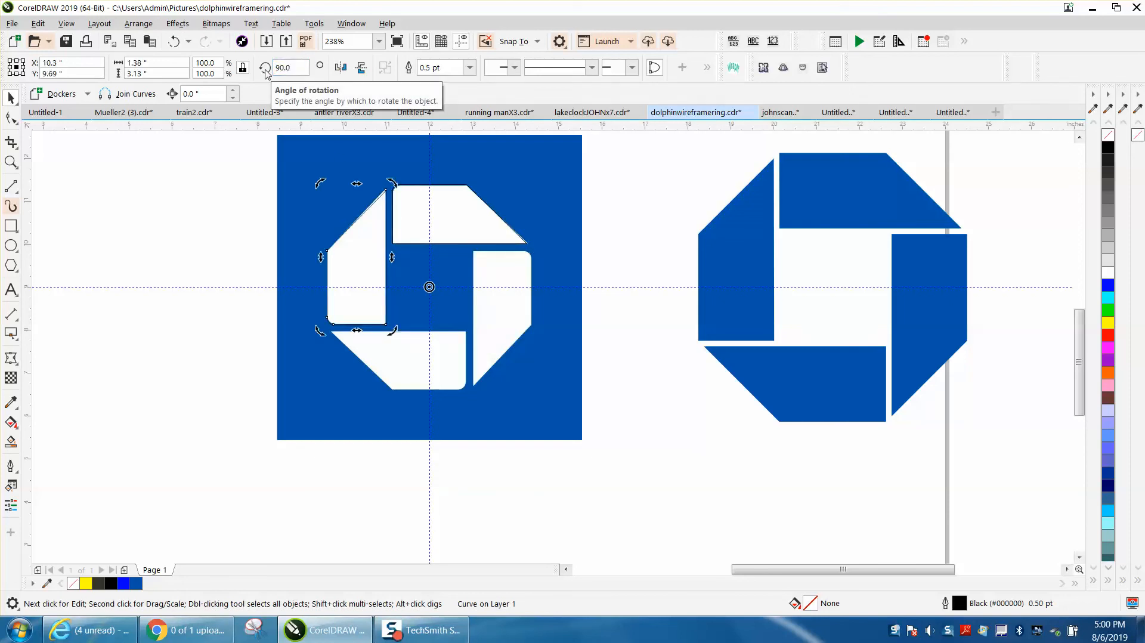
{"action": "key", "text": "ctrl+r"}
{"action": "key", "text": "ctrl+r"}
- Move the bitmap away from the traced outlines and select all four outline shapes
{"action": "left_click", "coordinate": [555, 173]}
{"action": "mouse_move", "coordinate": [546, 177]}
{"action": "left_mouse_down"}
{"action": "mouse_move", "coordinate": [573, 197]}
{"action": "mouse_move", "coordinate": [910, 248]}
{"action": "left_mouse_up"}
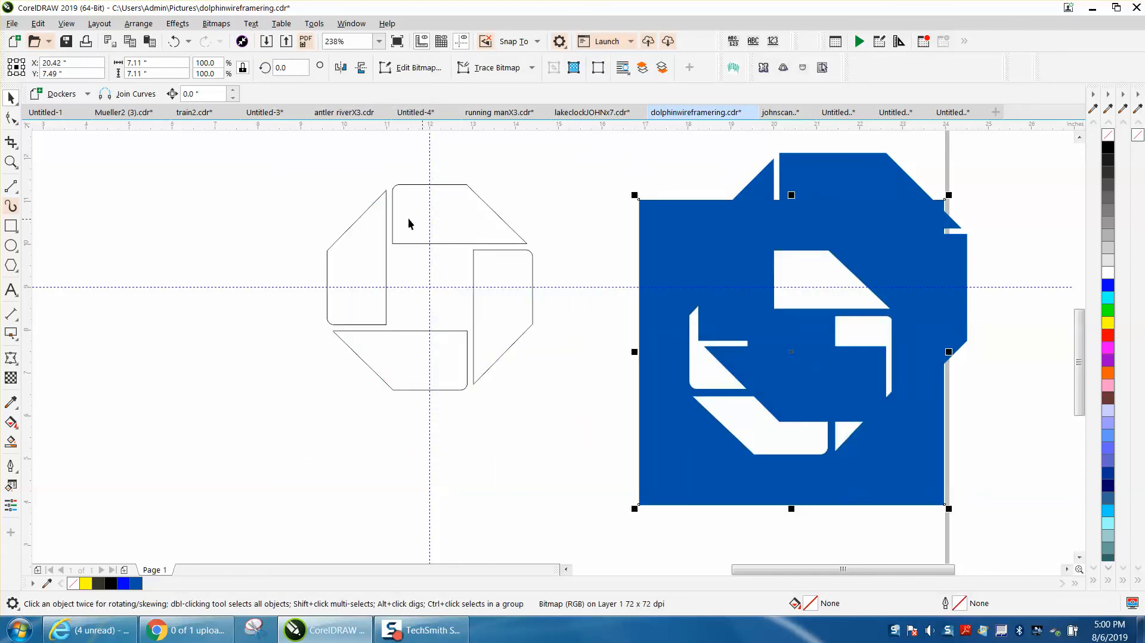
{"action": "left_click_drag", "start_coordinate": [625, 414], "coordinate": [626, 414]}
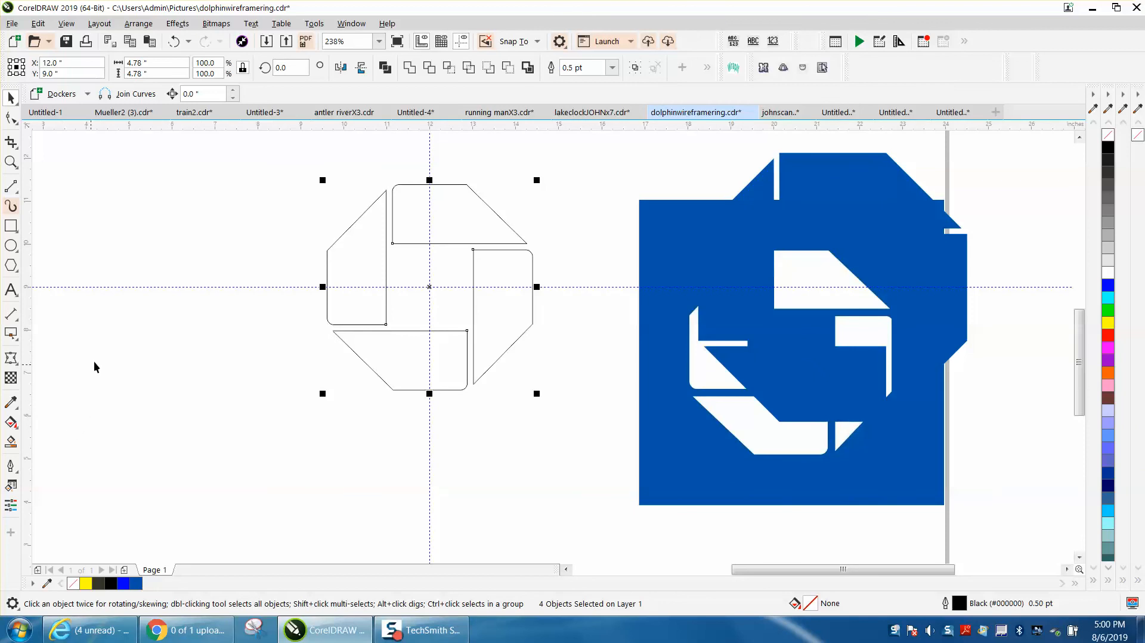
- Draw a rectangle enclosing the four outline shapes, centred on the guideline intersection, and scale it proportionally to 7 inches high
{"action": "left_click", "coordinate": [12, 226]}
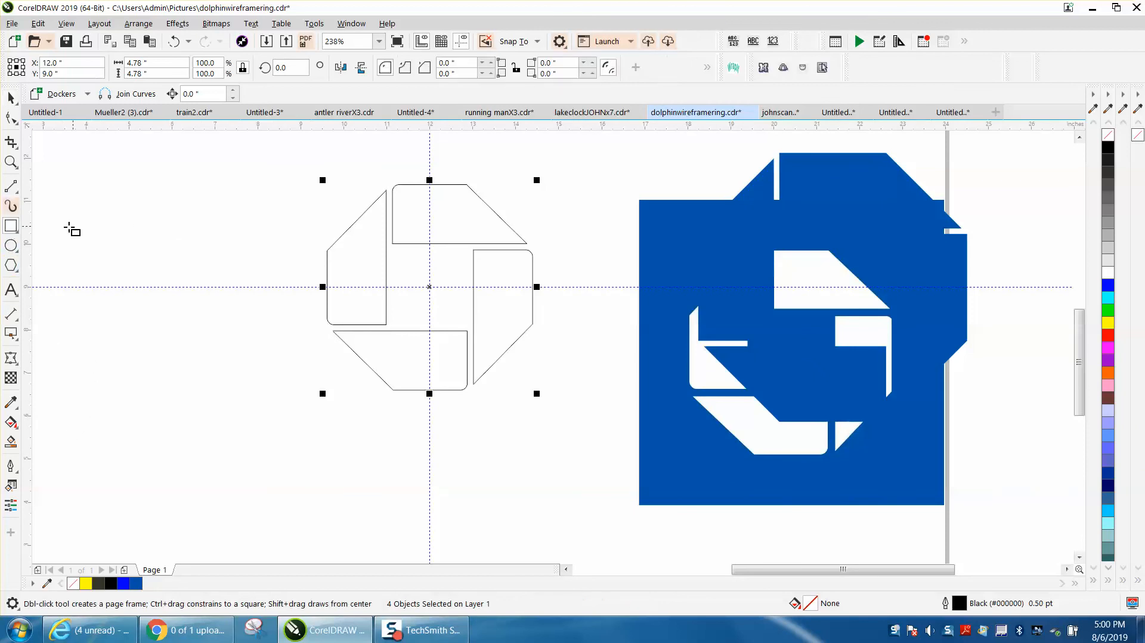
{"action": "left_click_drag", "start_coordinate": [278, 168], "coordinate": [595, 438]}
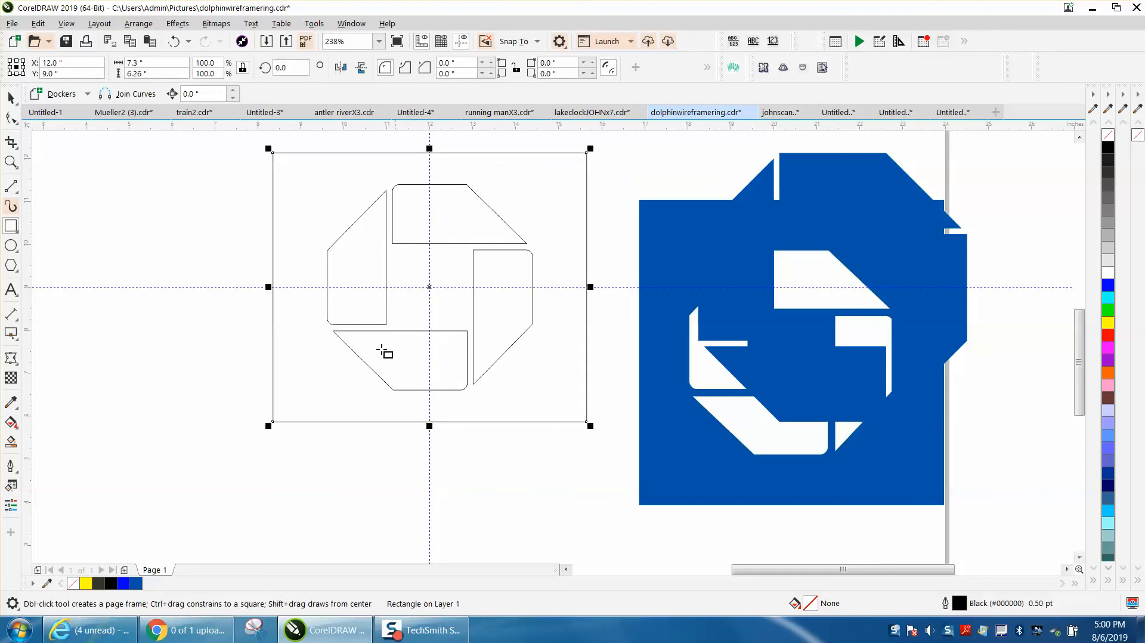
{"action": "left_click", "coordinate": [159, 63]}
{"action": "type", "text": "7"}
{"action": "key", "text": "Tab"}
{"action": "type", "text": "7"}
{"action": "key", "text": "Return"}
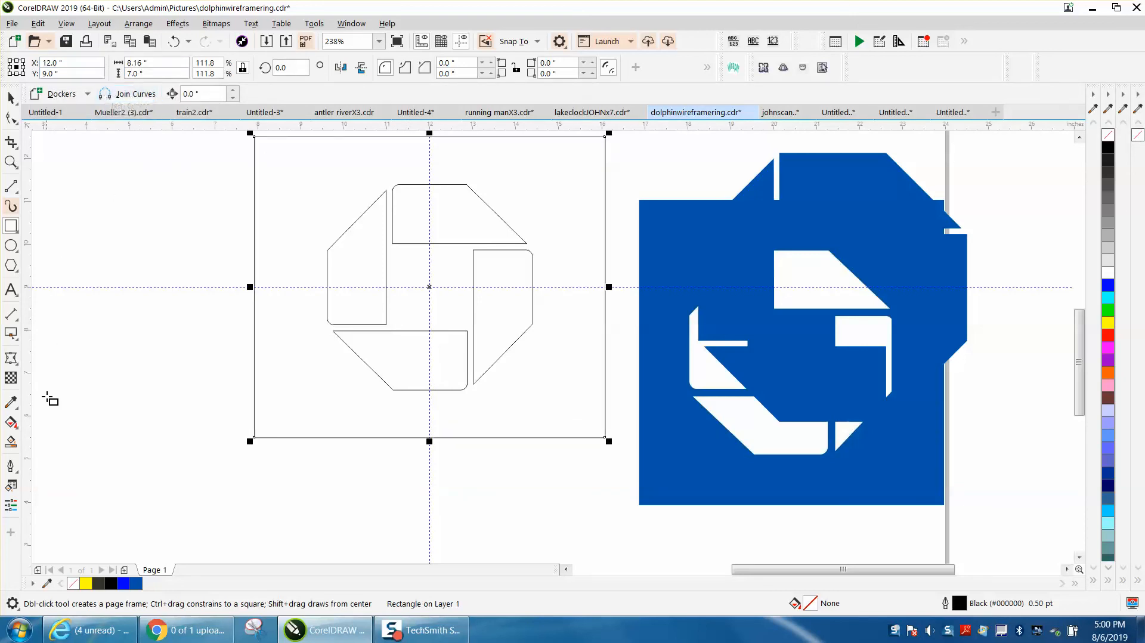
- Move the bitmap off the blue vector shapes to the empty area just left of the new rectangle
{"action": "left_click", "coordinate": [13, 442]}
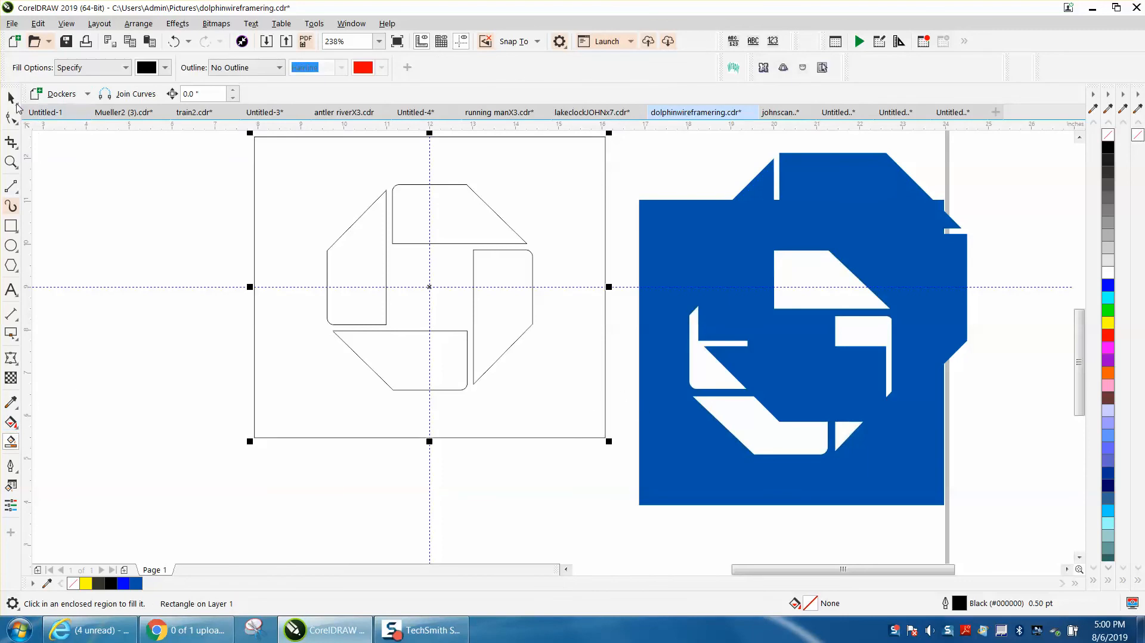
{"action": "left_click", "coordinate": [13, 99]}
{"action": "left_click_drag", "start_coordinate": [685, 413], "coordinate": [30, 389]}
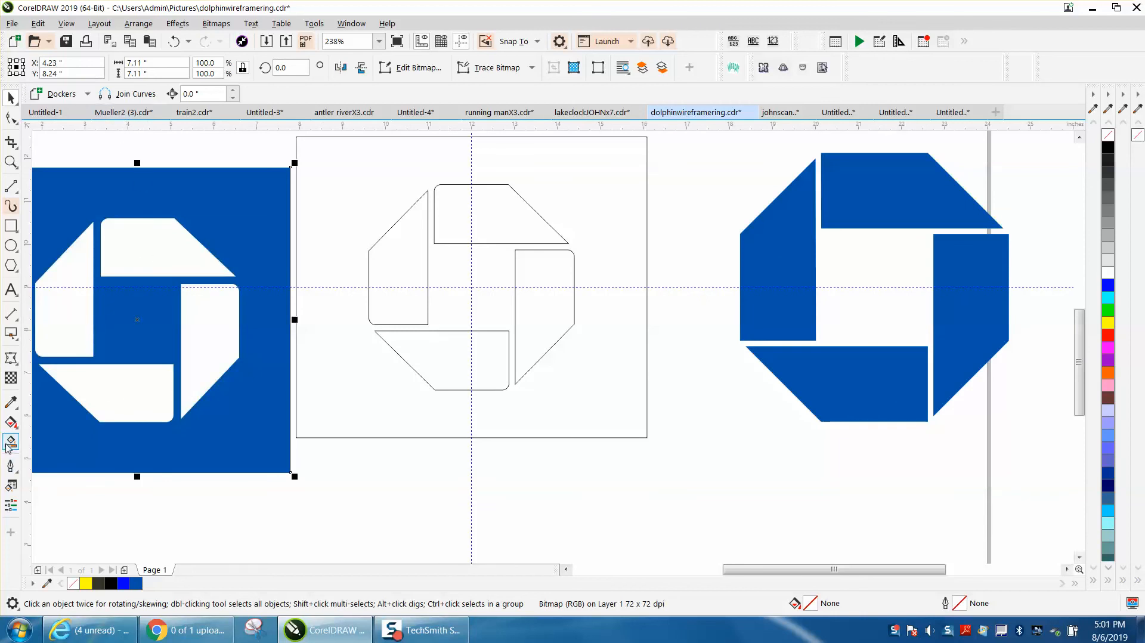
- Try a black Smart Fill on the upper outline segment and undo it
{"action": "left_click", "coordinate": [10, 442]}
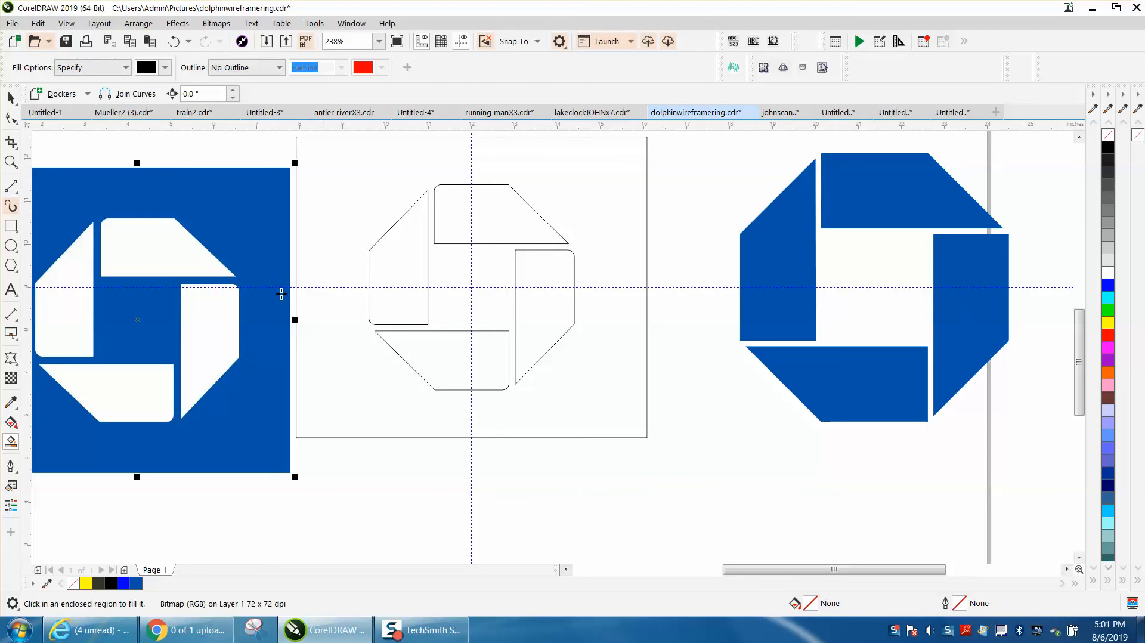
{"action": "left_click", "coordinate": [488, 215]}
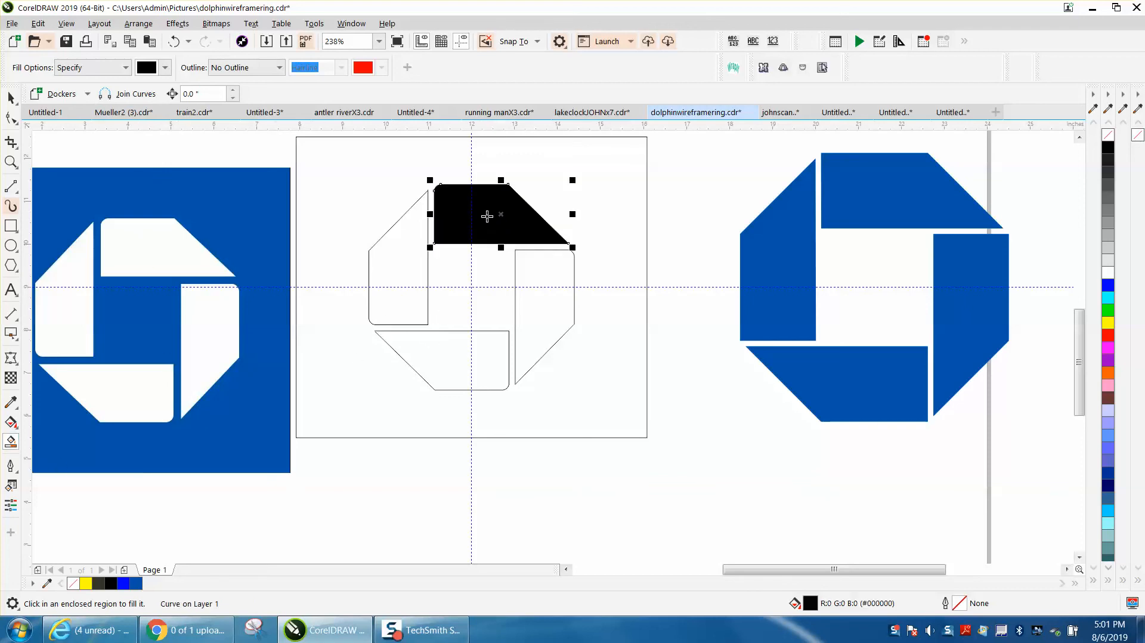
{"action": "left_click", "coordinate": [174, 42]}
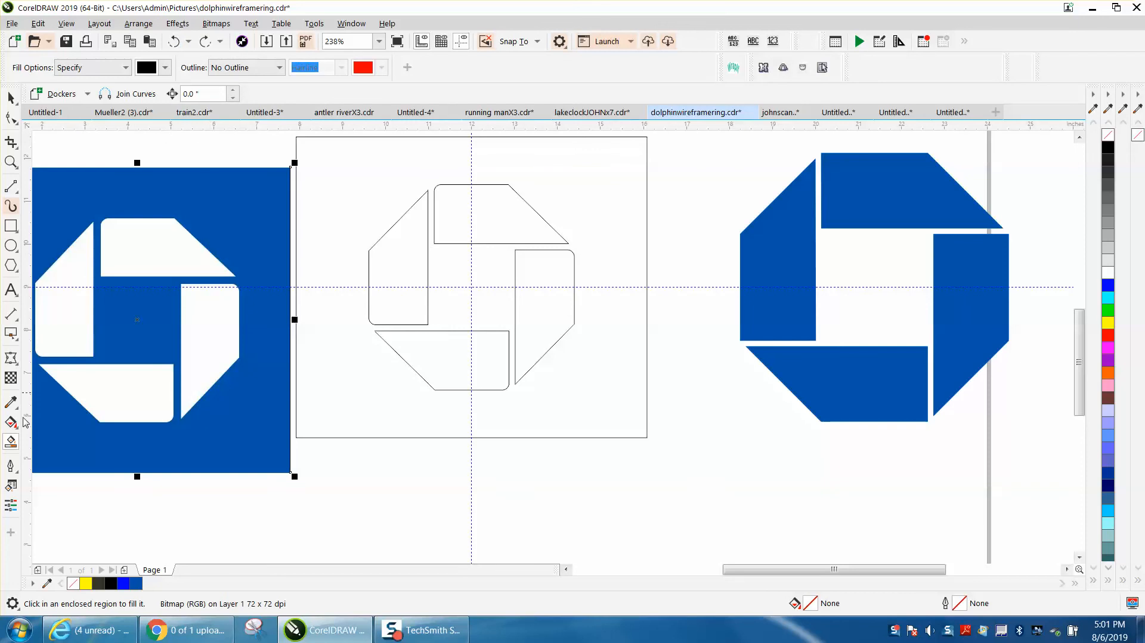
- Sample the bitmap's blue as the Smart Fill colour and fill the rectangle area around the four segments with it
{"action": "left_click", "coordinate": [164, 68]}
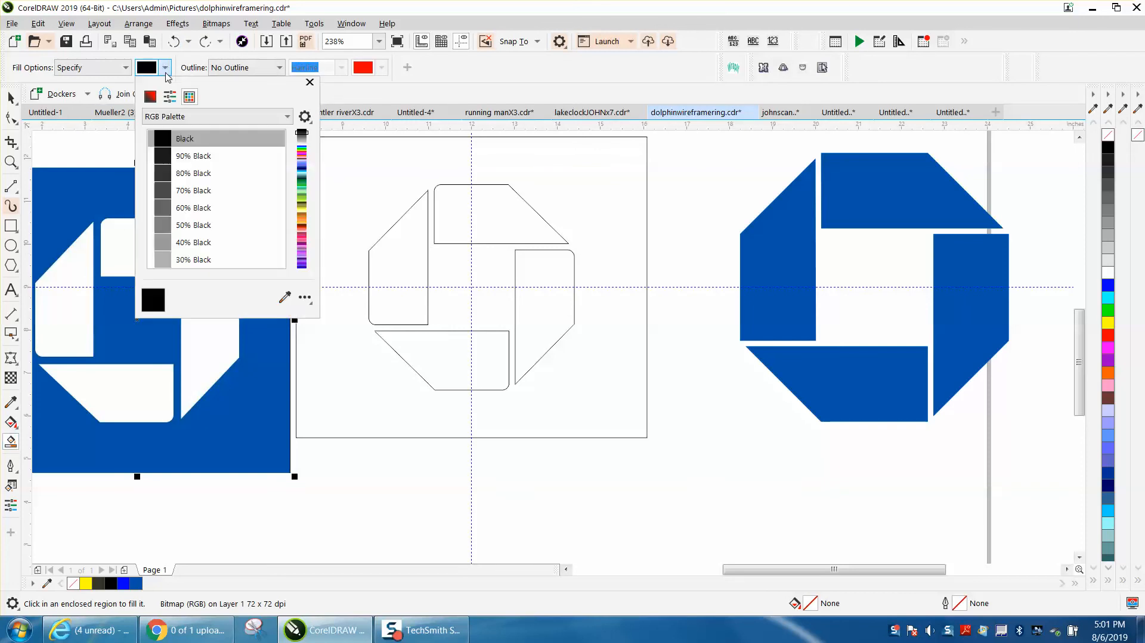
{"action": "left_click", "coordinate": [284, 297]}
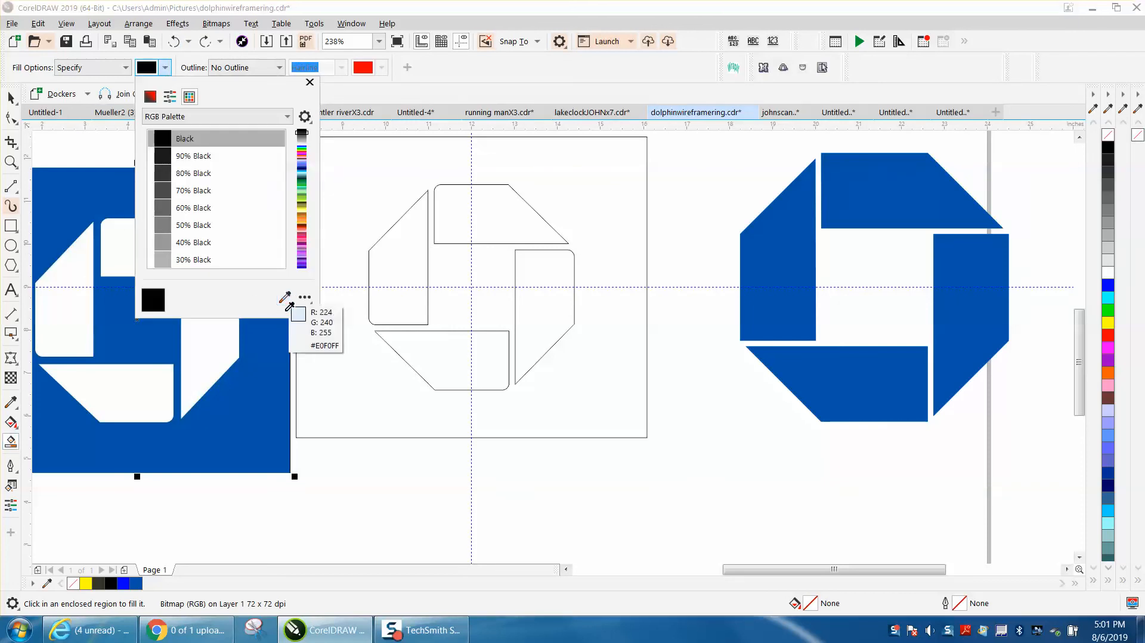
{"action": "left_click", "coordinate": [344, 349]}
{"action": "left_click", "coordinate": [342, 346]}
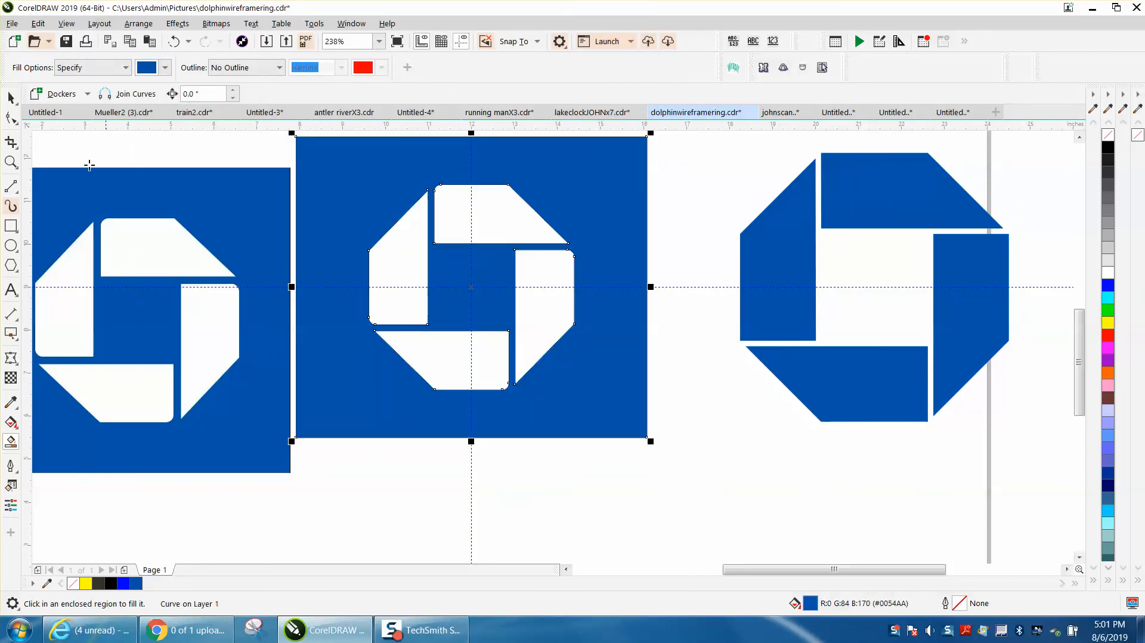
- Move the bitmap up until it is level with the blue-filled vector logo, and deselect it
{"action": "key", "text": "space"}
{"action": "left_click_drag", "start_coordinate": [218, 230], "coordinate": [221, 203]}
{"action": "left_click", "coordinate": [397, 512]}
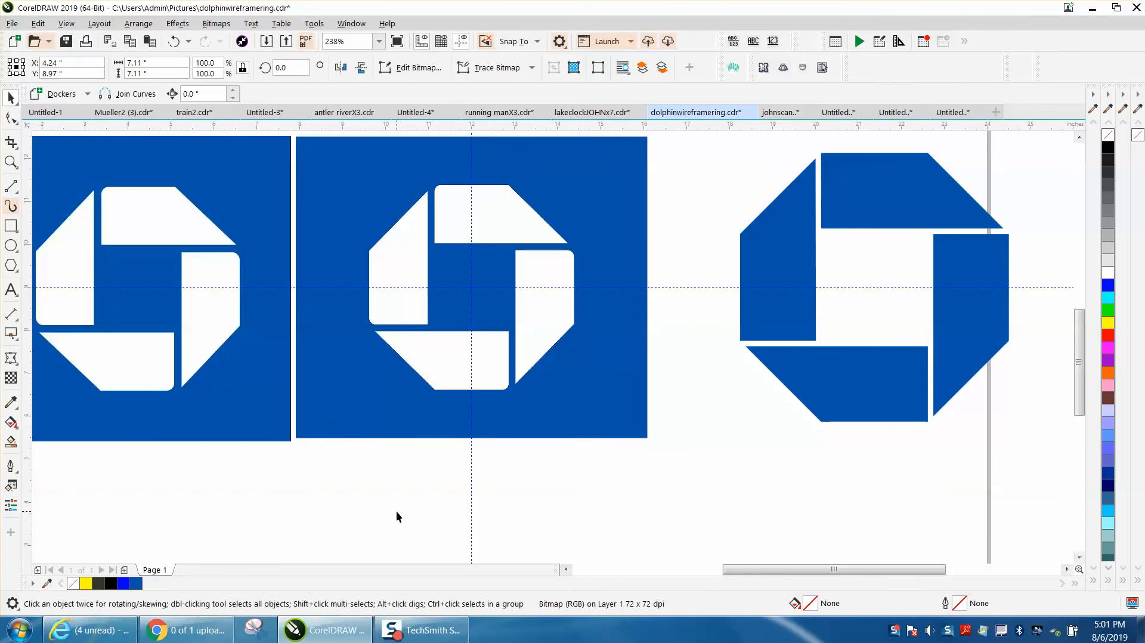
- Delete the horizontal and vertical guidelines crossing the recreated logo
{"action": "left_click", "coordinate": [696, 287]}
{"action": "key", "text": "Delete"}
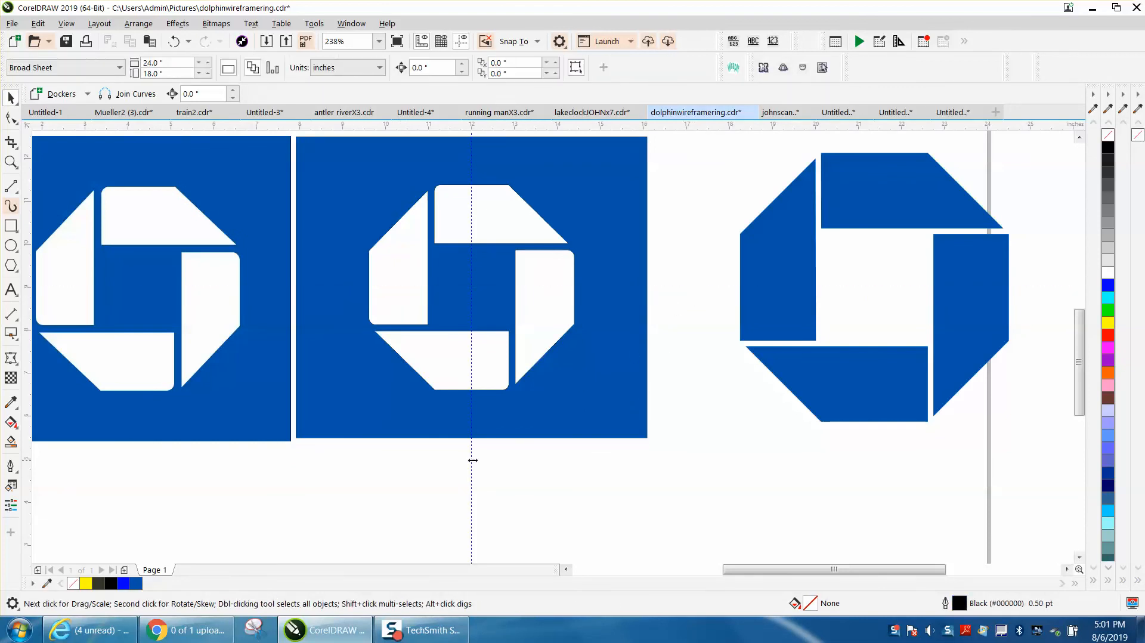
{"action": "left_click", "coordinate": [472, 459]}
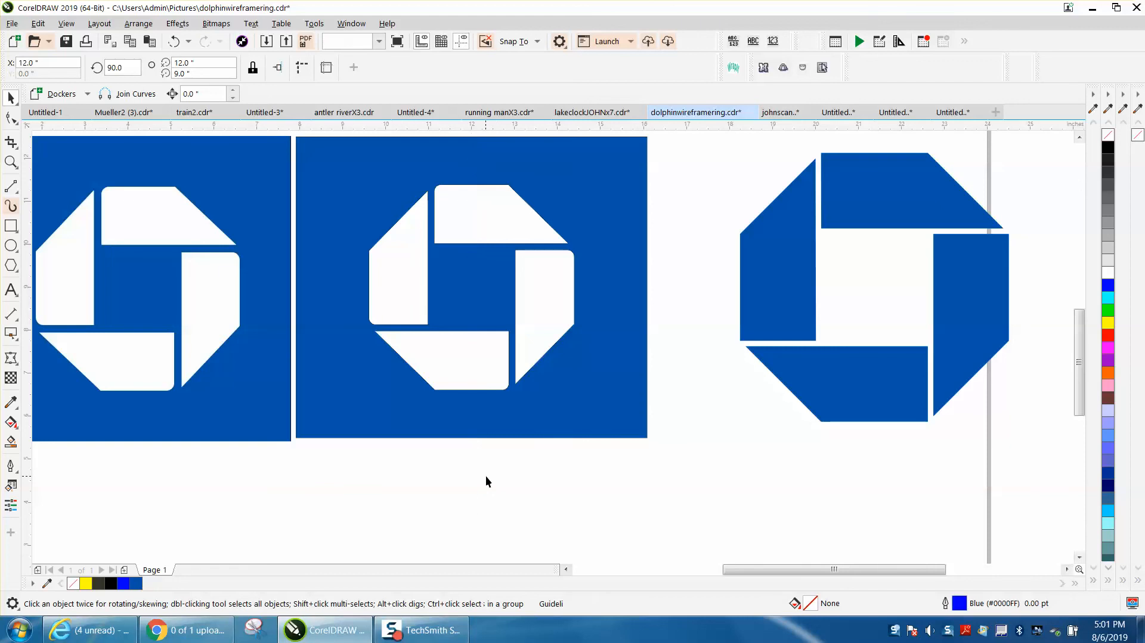
{"action": "key", "text": "Delete"}
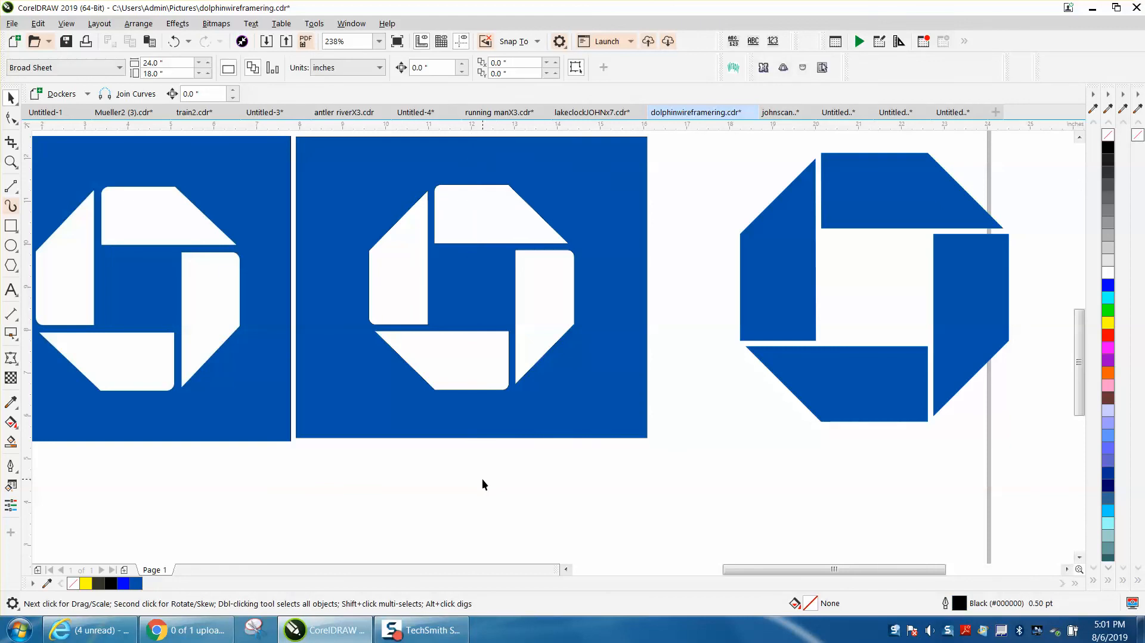
- Examine the recreated blue vector logo up close beside the original bitmap
{"action": "scroll", "coordinate": [483, 481], "scroll_direction": "down", "scroll_amount": 3}
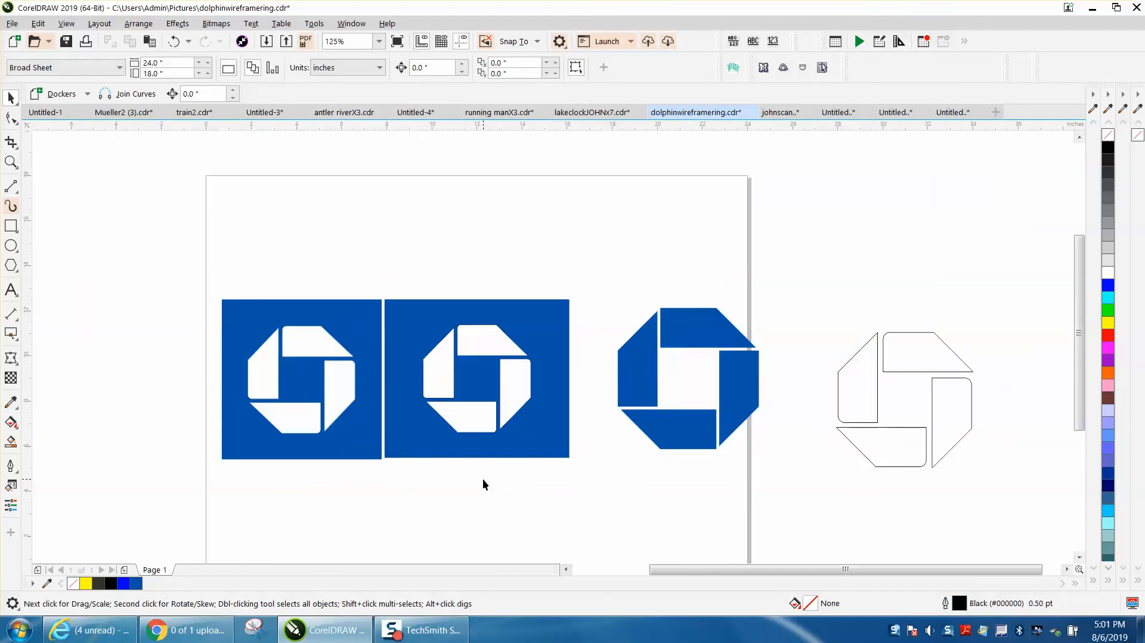
{"action": "left_click", "coordinate": [11, 163]}
{"action": "left_click_drag", "start_coordinate": [388, 302], "coordinate": [642, 473]}
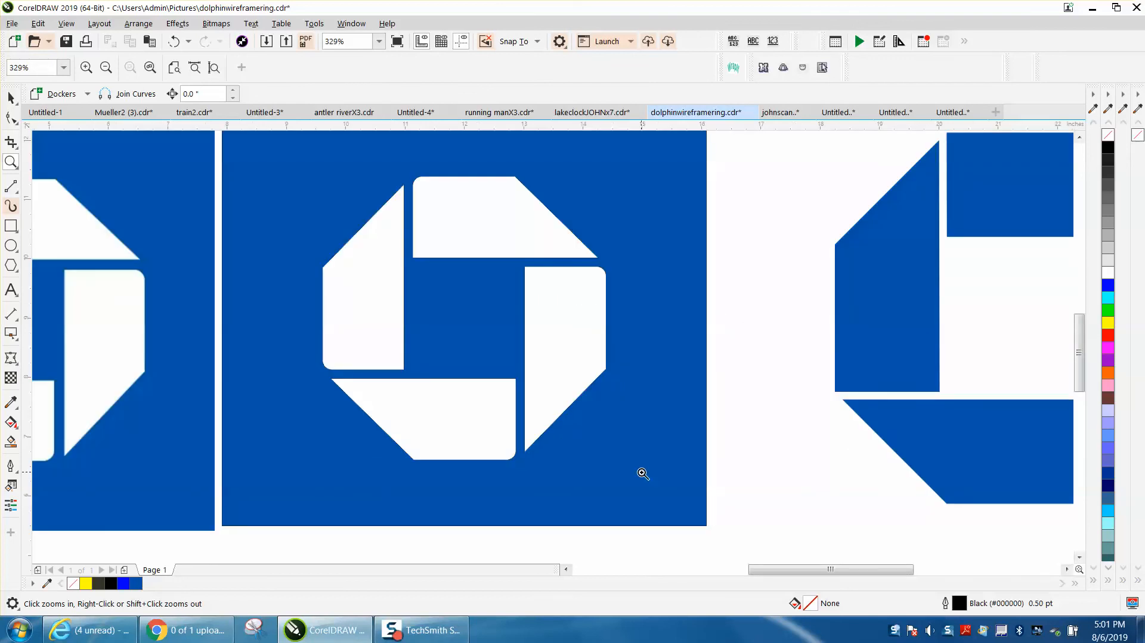